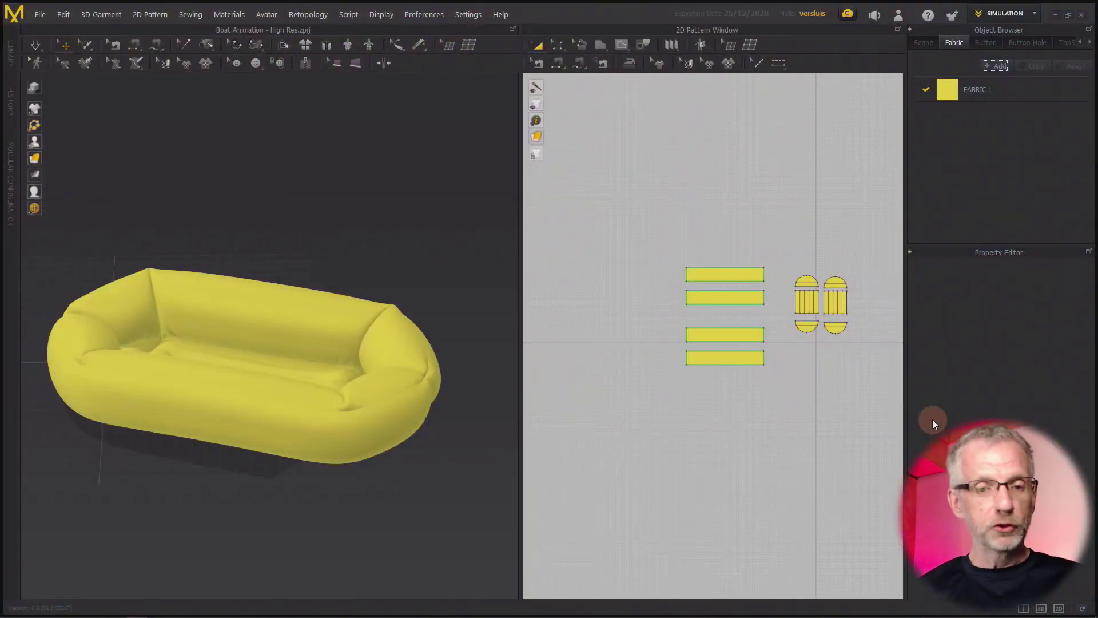
Step: Switch Marvelous Designer to Animation mode and play the boat inflation up to frame 177
mouse_move(395, 427)
right_down()
mouse_move(385, 446)
mouse_move(369, 436)
mouse_move(379, 450)
mouse_move(403, 442)
right_up()
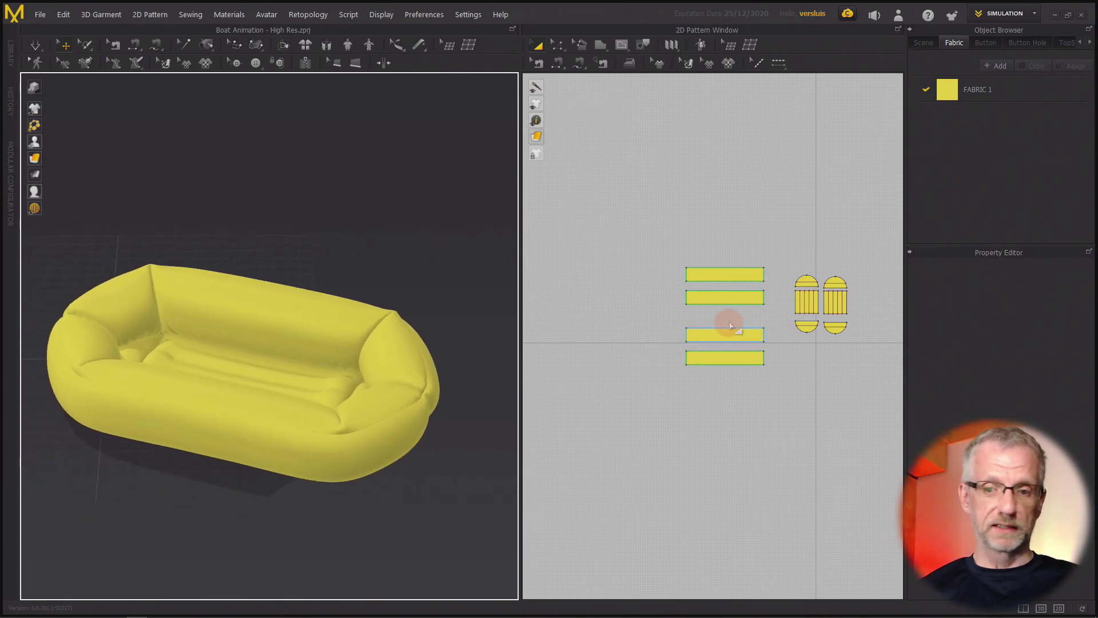
click(1027, 20)
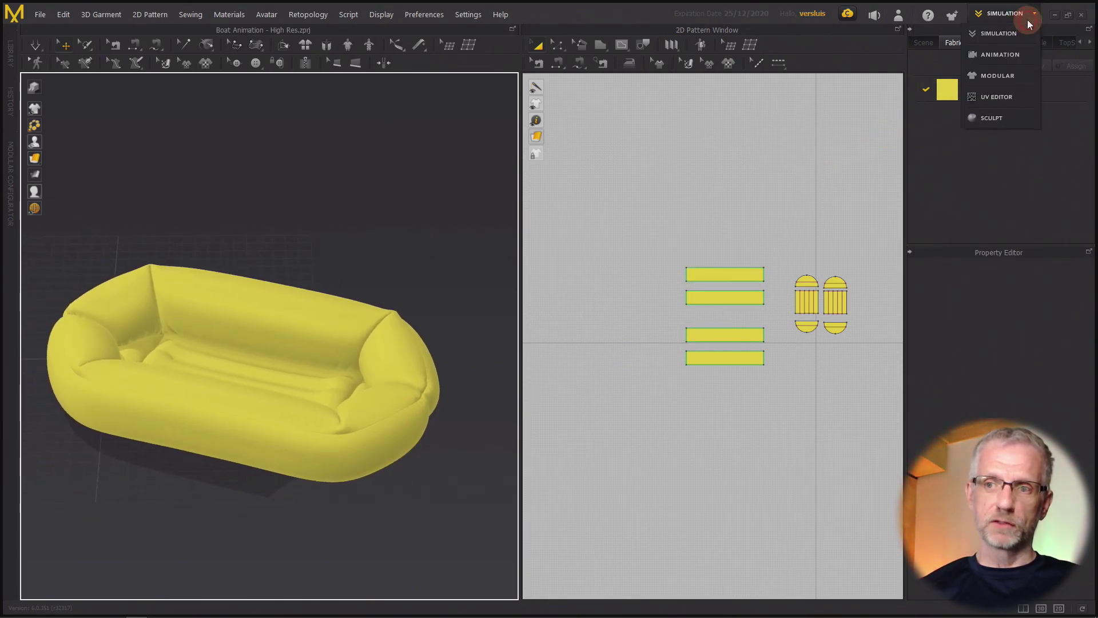
click(1012, 53)
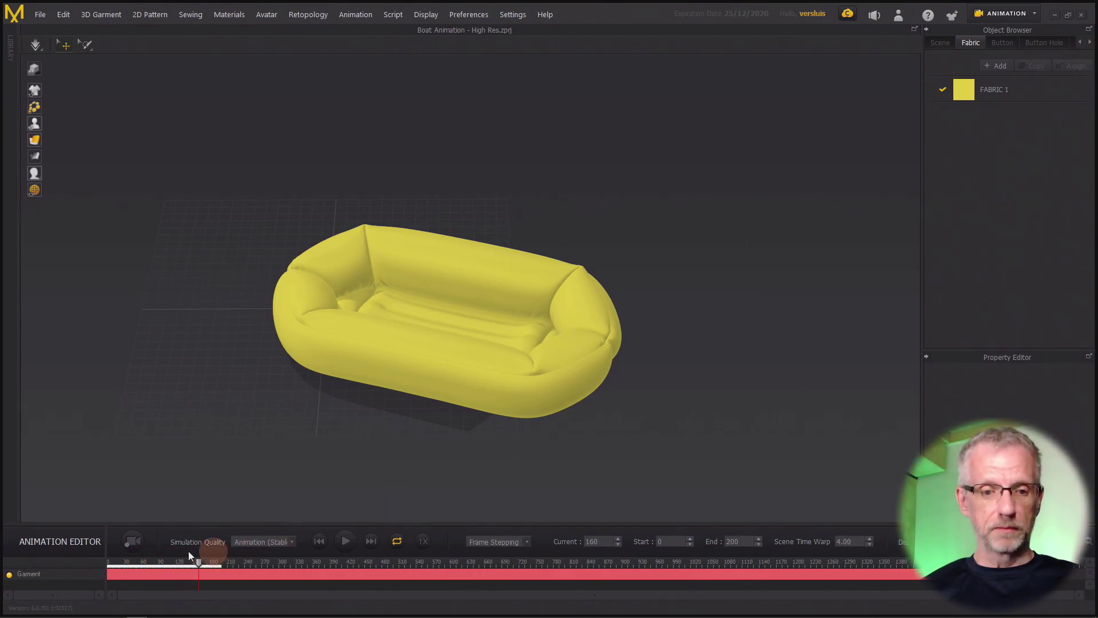
click(347, 540)
click(344, 540)
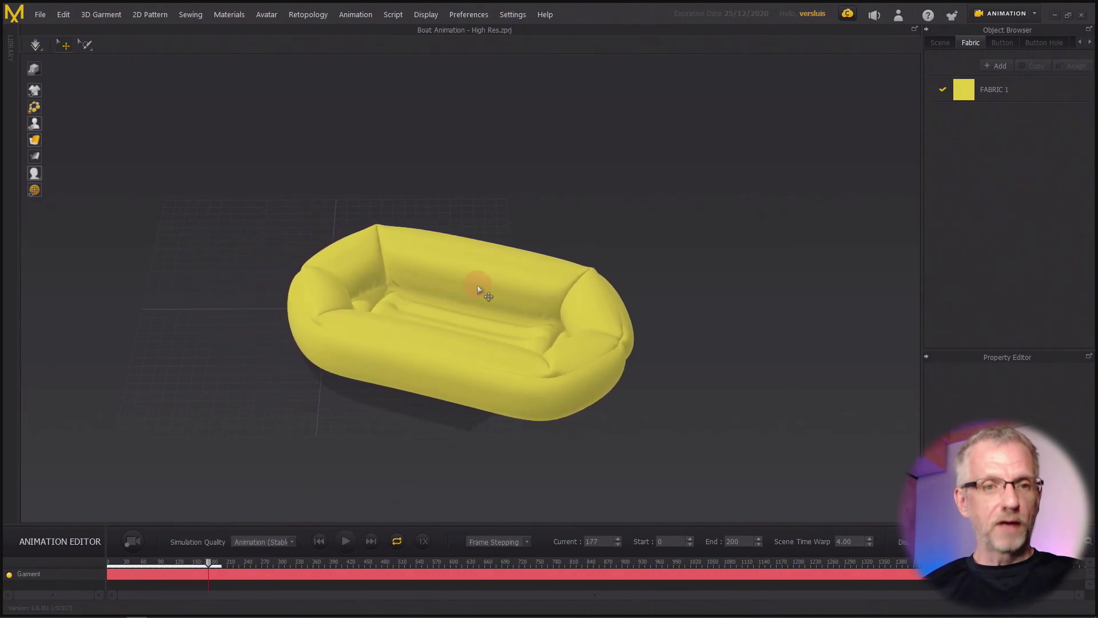
Step: Start an OBJ Sequence export, review the existing frames through Boat Hi-Res_0000200.obj, then cancel
click(41, 15)
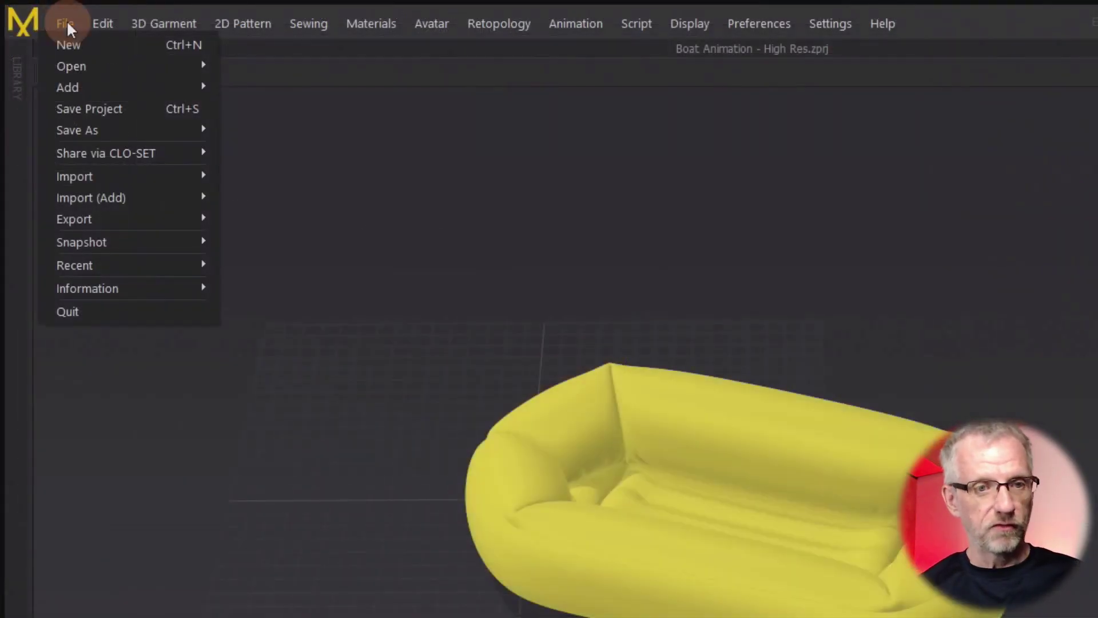
mouse_move(76, 136)
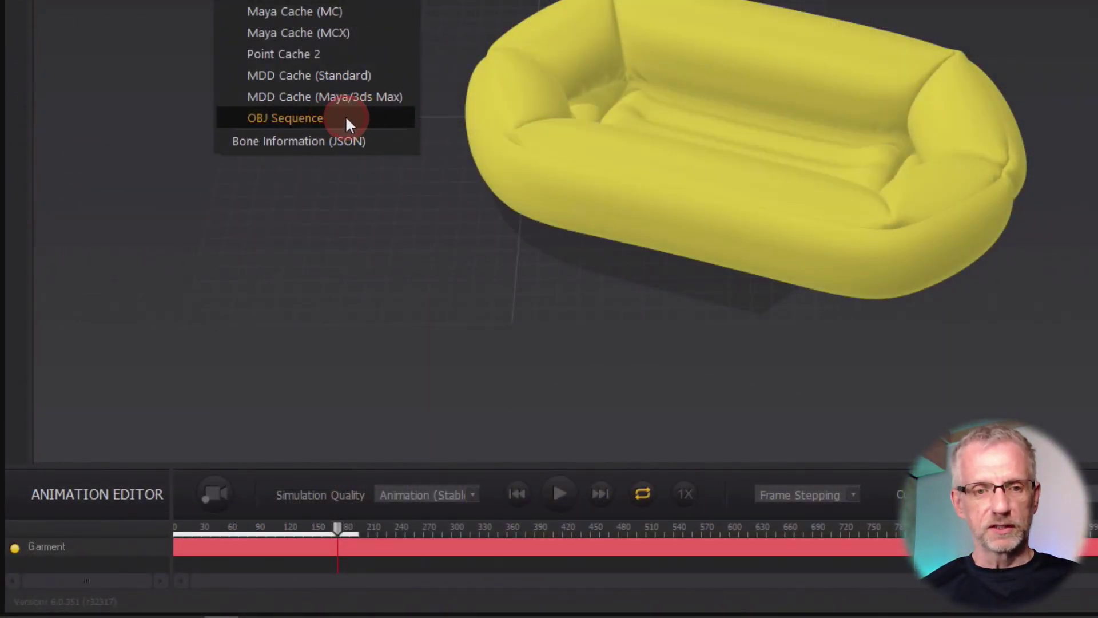
click(346, 118)
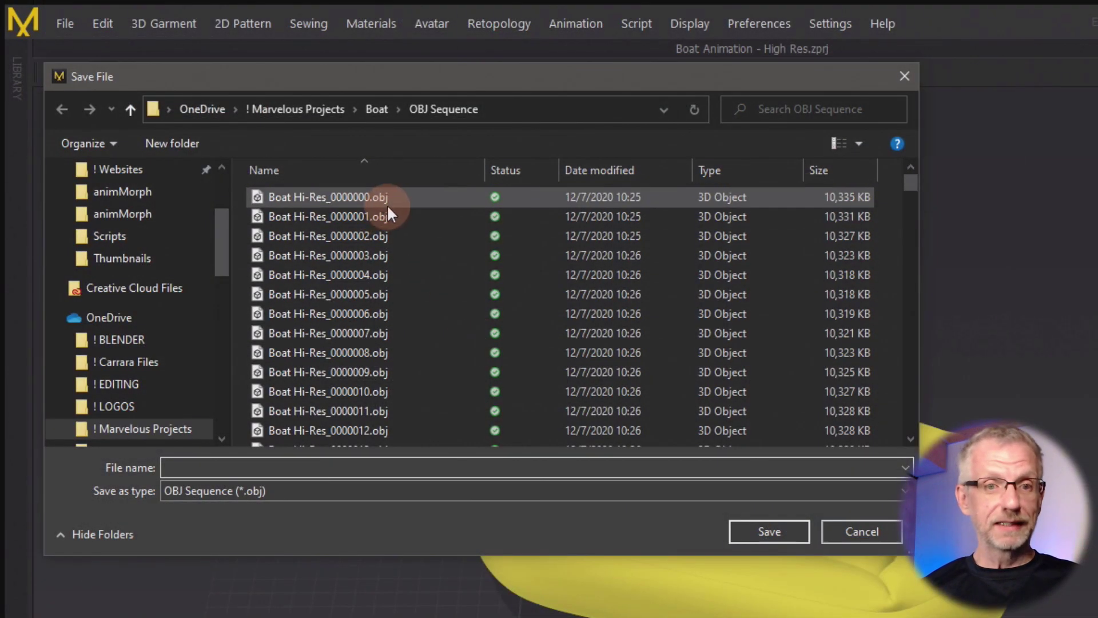
scroll(367, 190, down, 6)
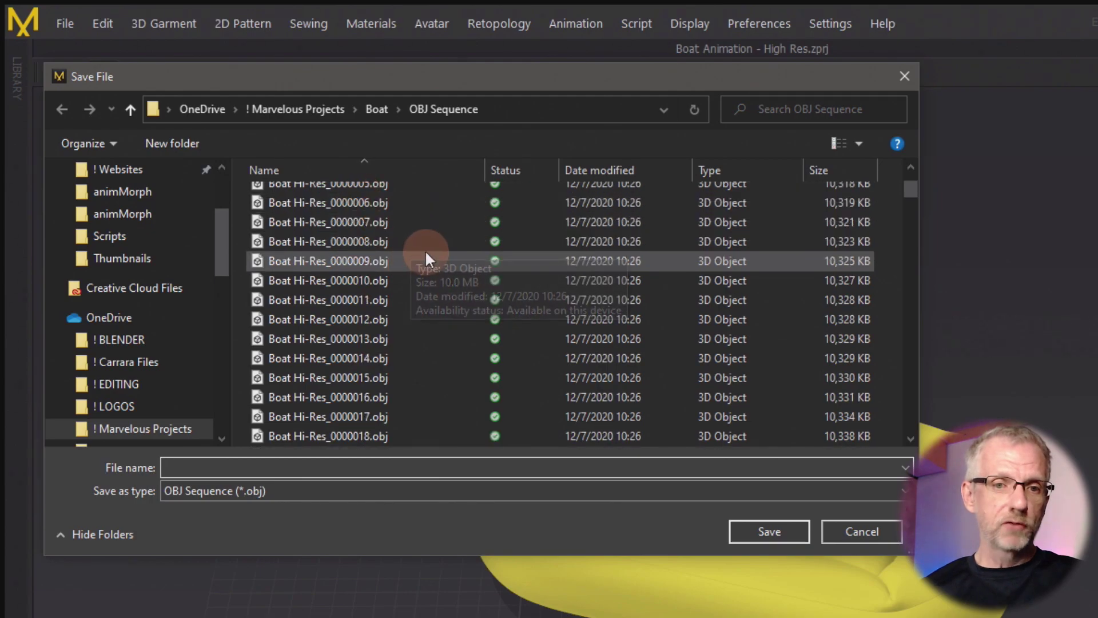
scroll(425, 253, down, 20)
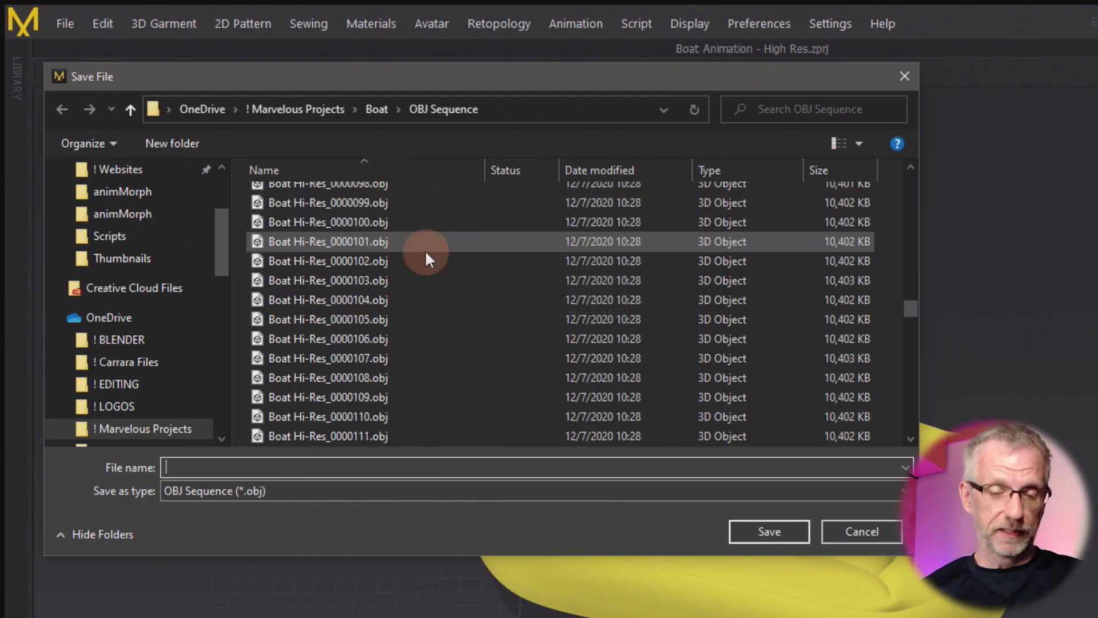
scroll(425, 250, down, 20)
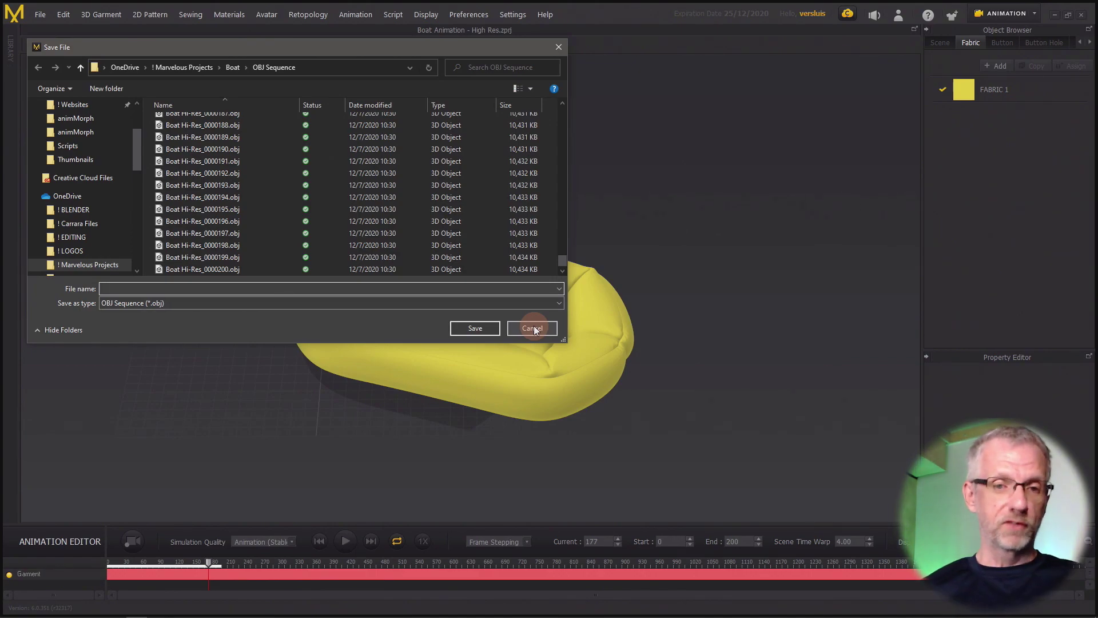
click(532, 328)
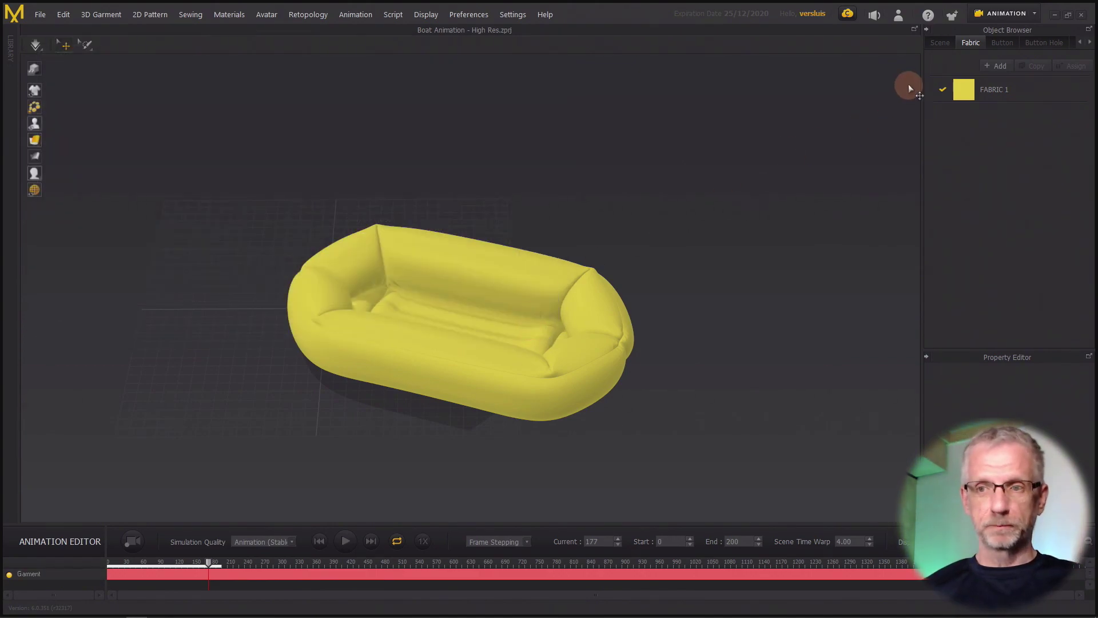
Step: Minimize Marvelous Designer and scroll the animmorph README down to its Usage section
click(1056, 15)
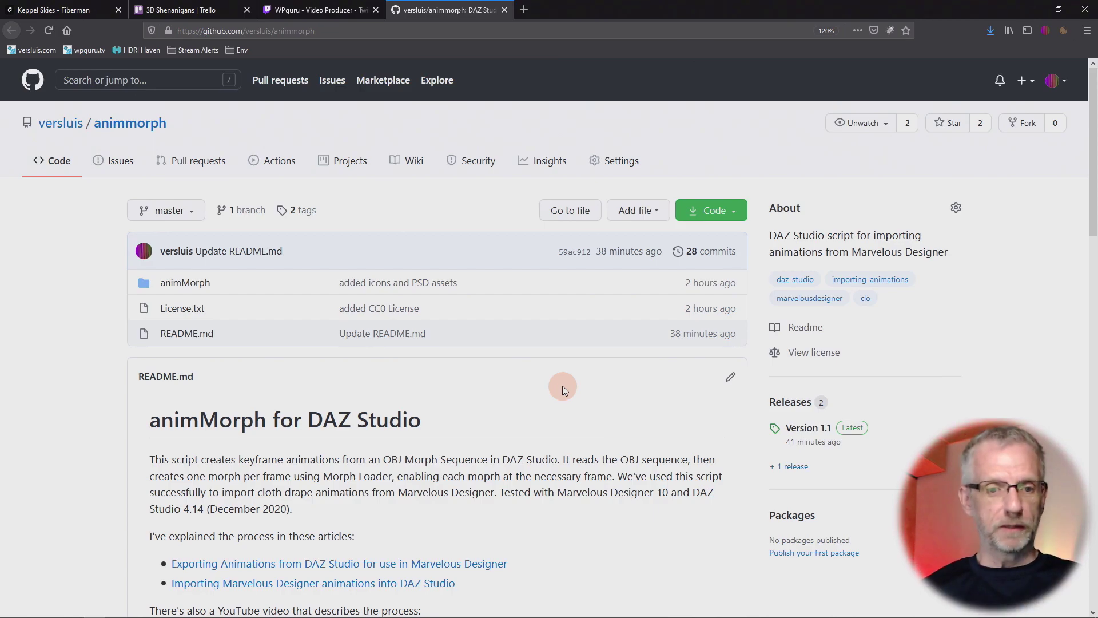
scroll(563, 389, down, 3)
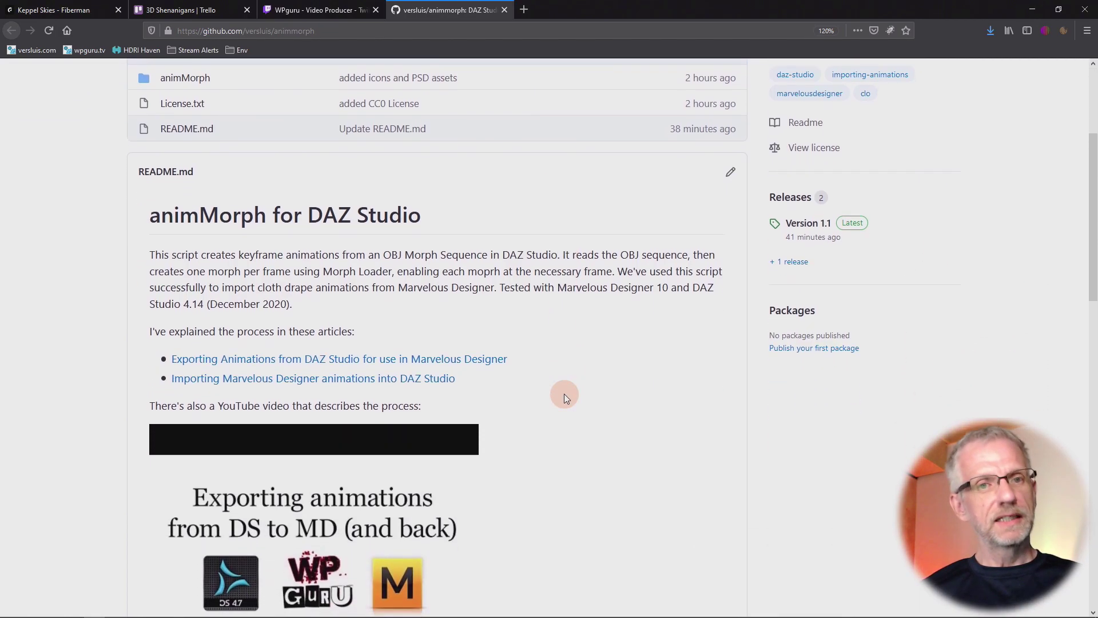
scroll(564, 398, down, 3)
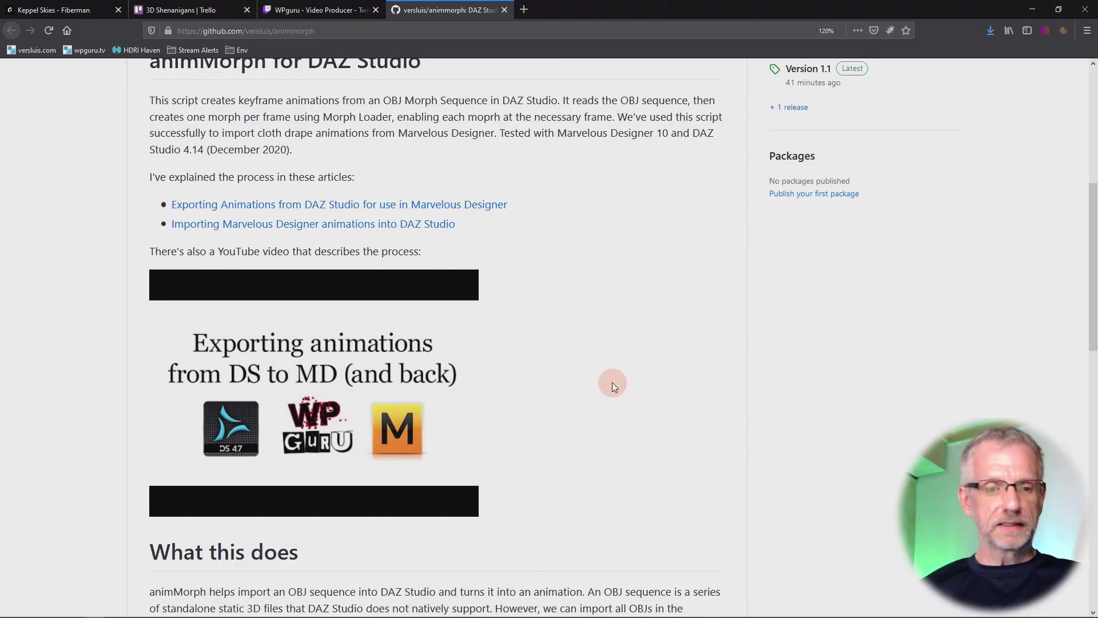
scroll(612, 385, down, 5)
scroll(609, 384, down, 1)
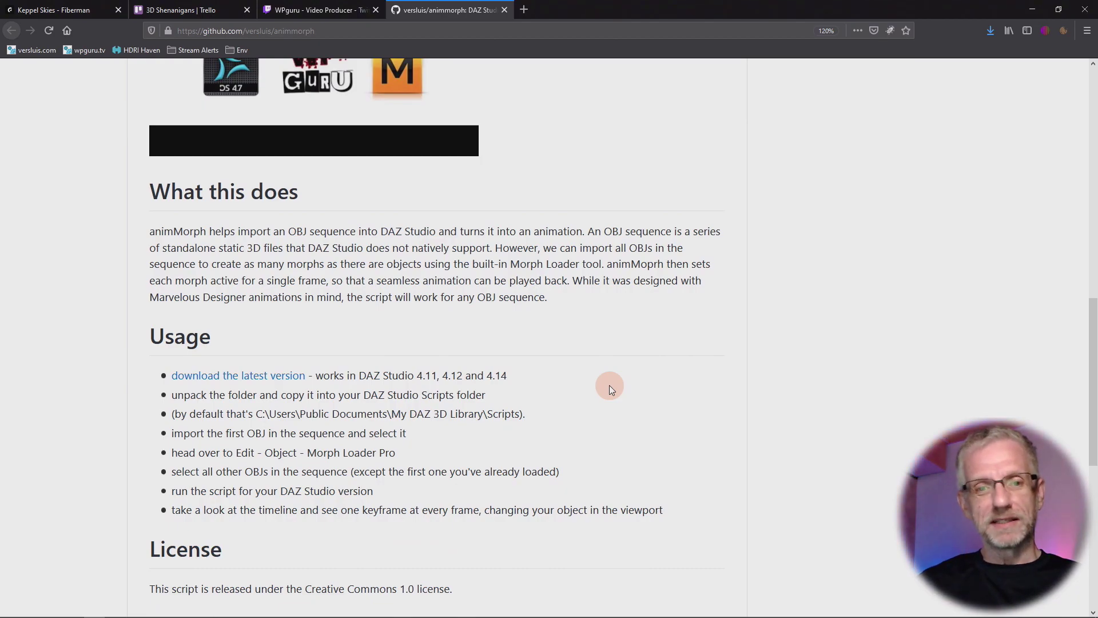
scroll(609, 385, down, 1)
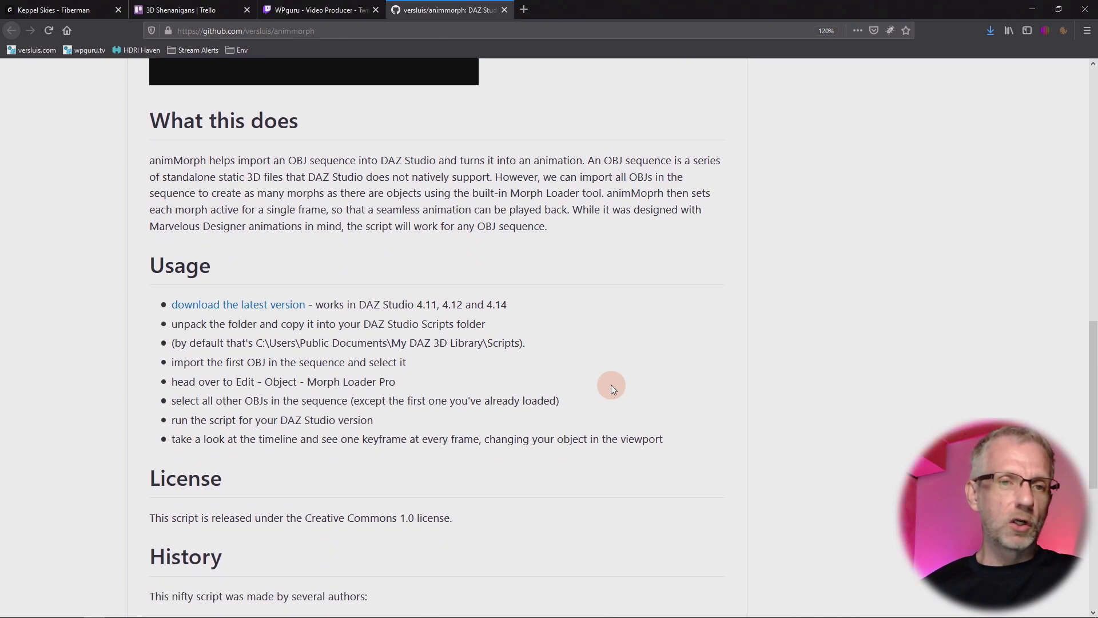
scroll(611, 384, down, 1)
scroll(611, 384, up, 1)
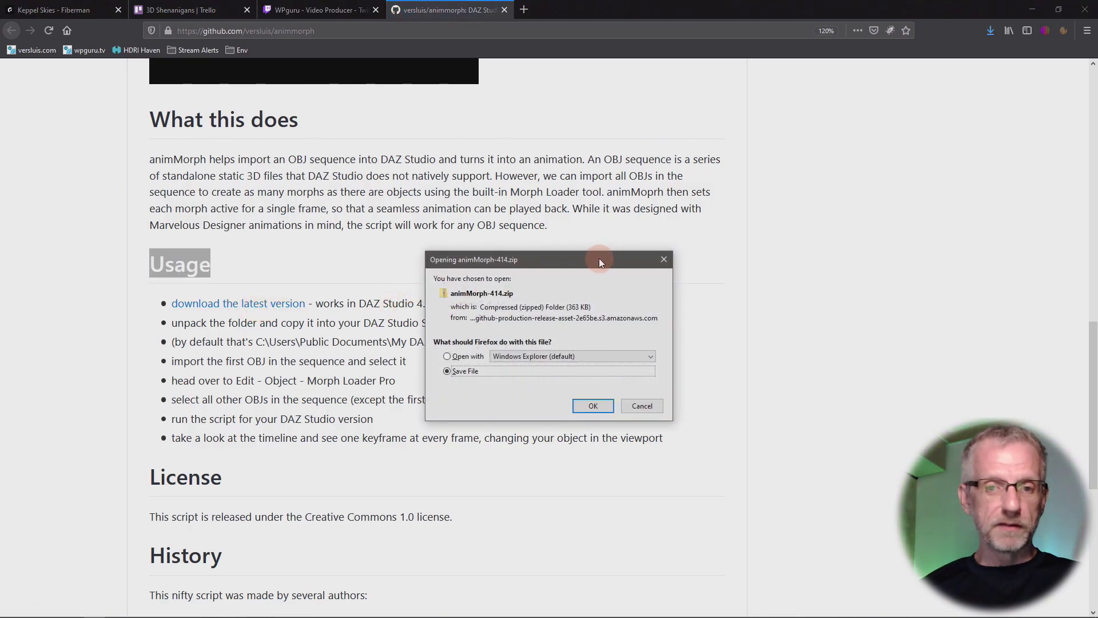
Step: Save animMorph-414.zip to Downloads and show it in its containing folder in File Explorer
drag(599, 258, 320, 99)
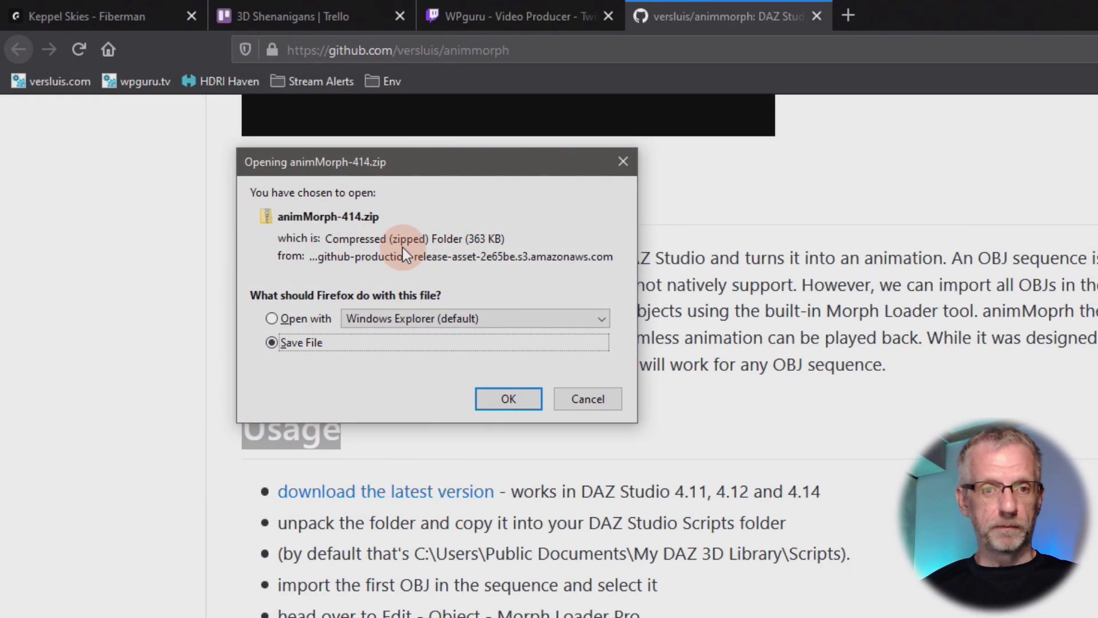
click(499, 400)
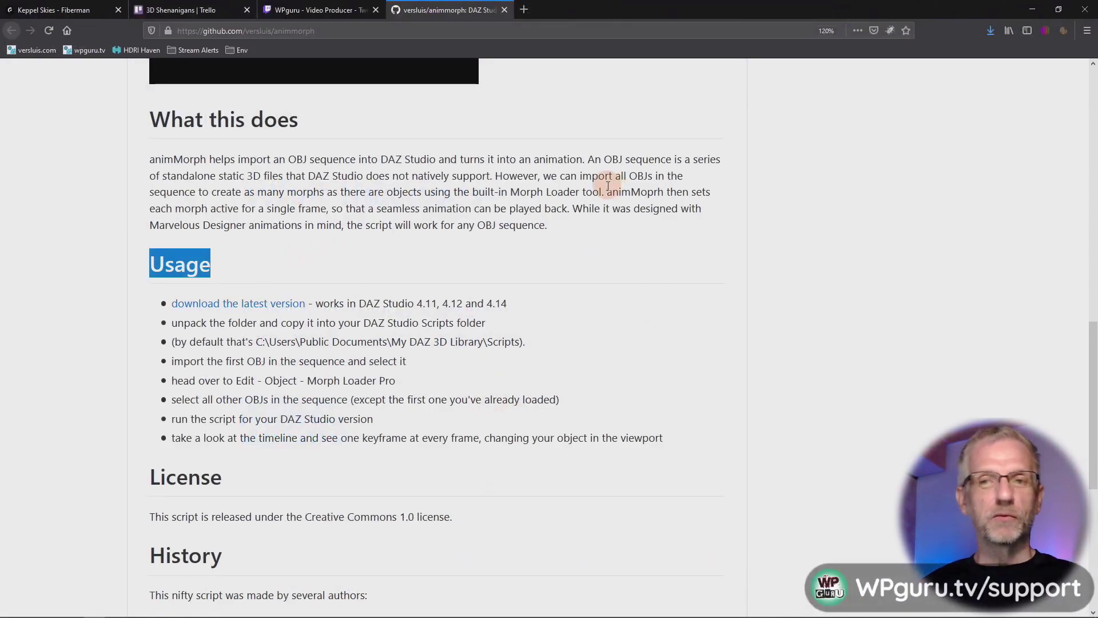
click(992, 36)
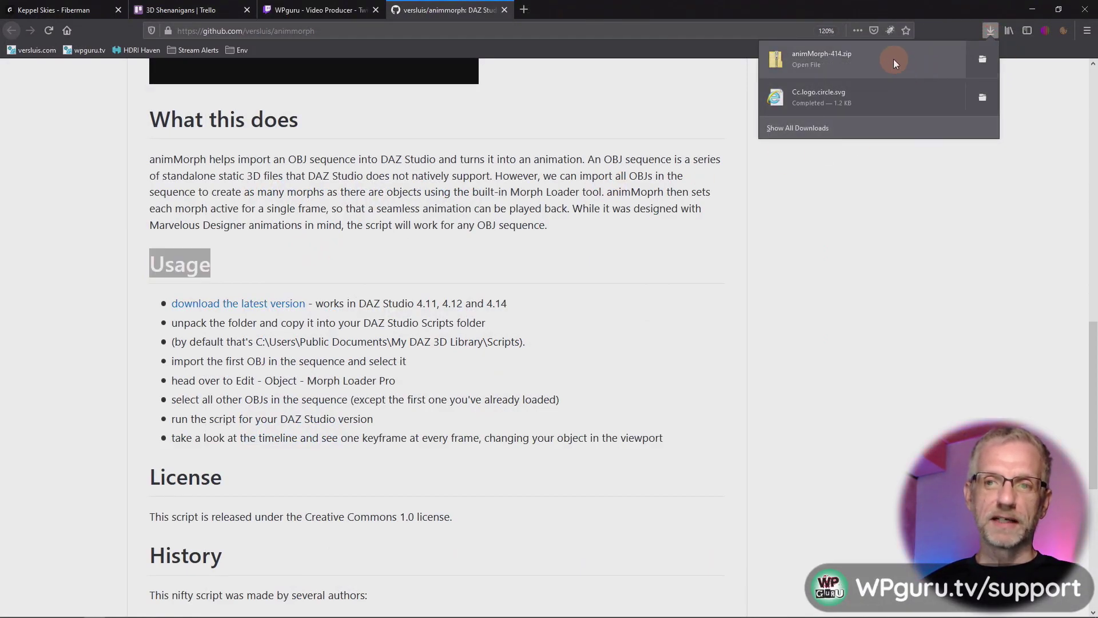
right_click(895, 61)
click(938, 67)
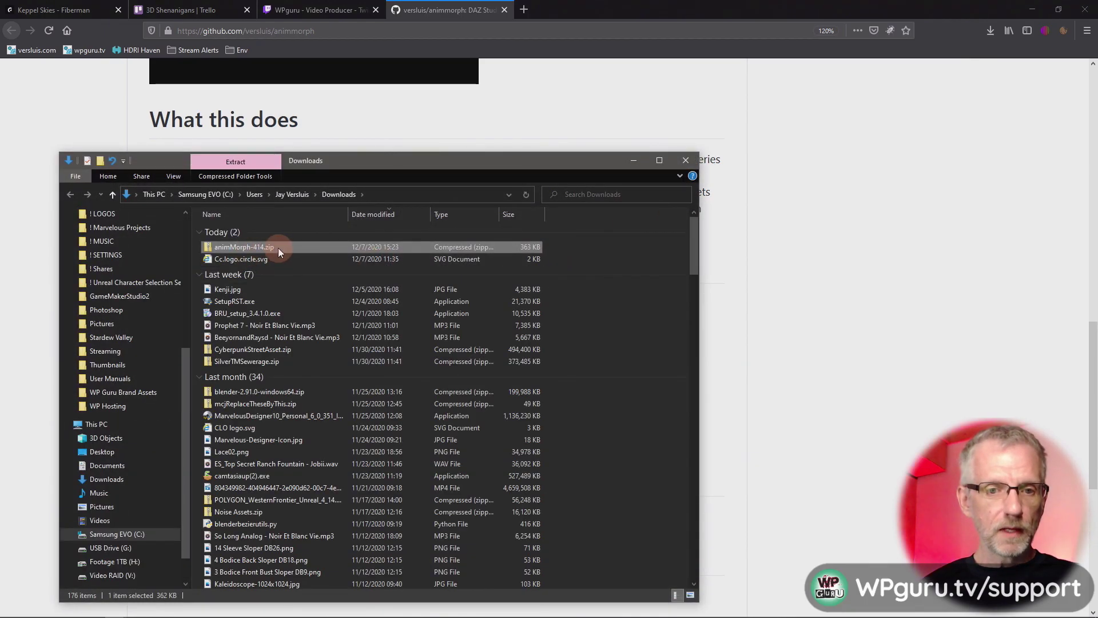
drag(361, 160, 311, 67)
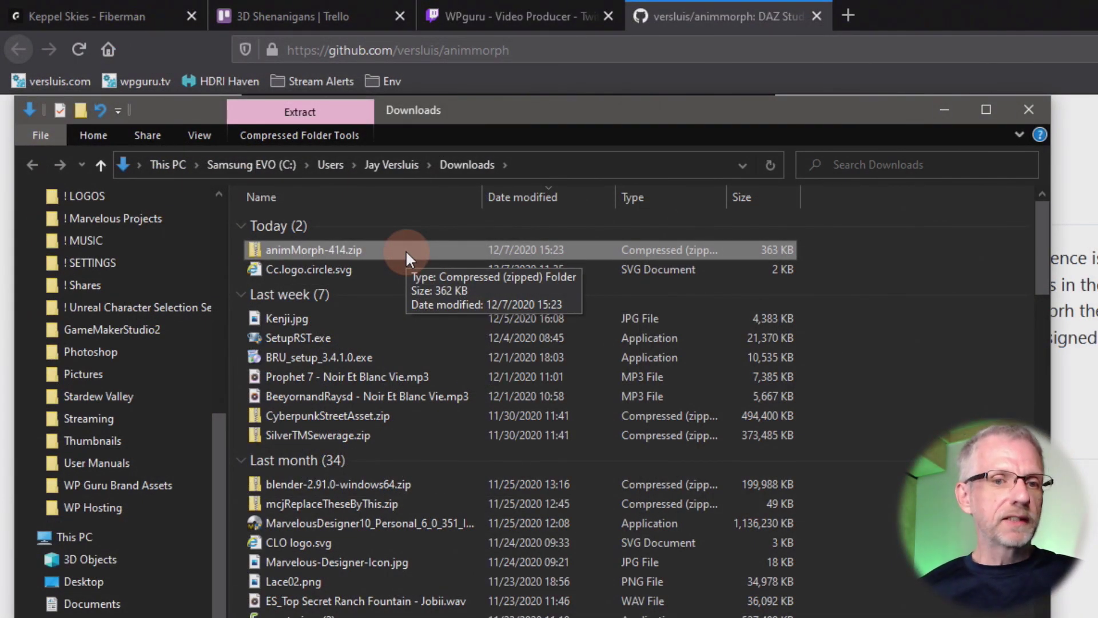
Step: Begin extracting animMorph-414.zip and browse for a destination on the C: drive
right_click(406, 249)
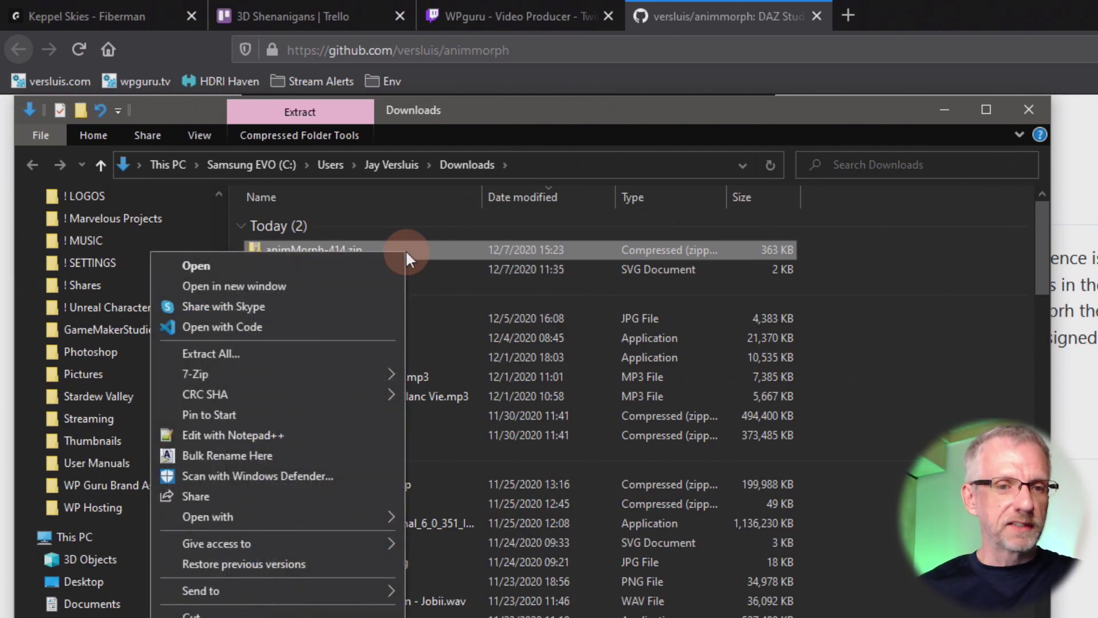
click(327, 355)
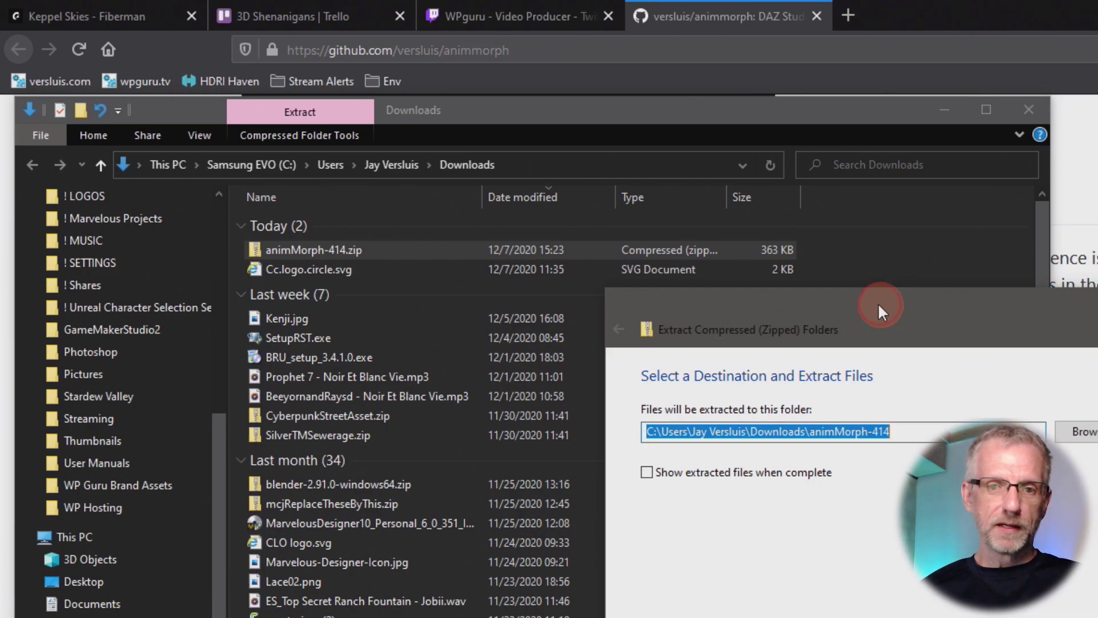
drag(877, 304, 351, 54)
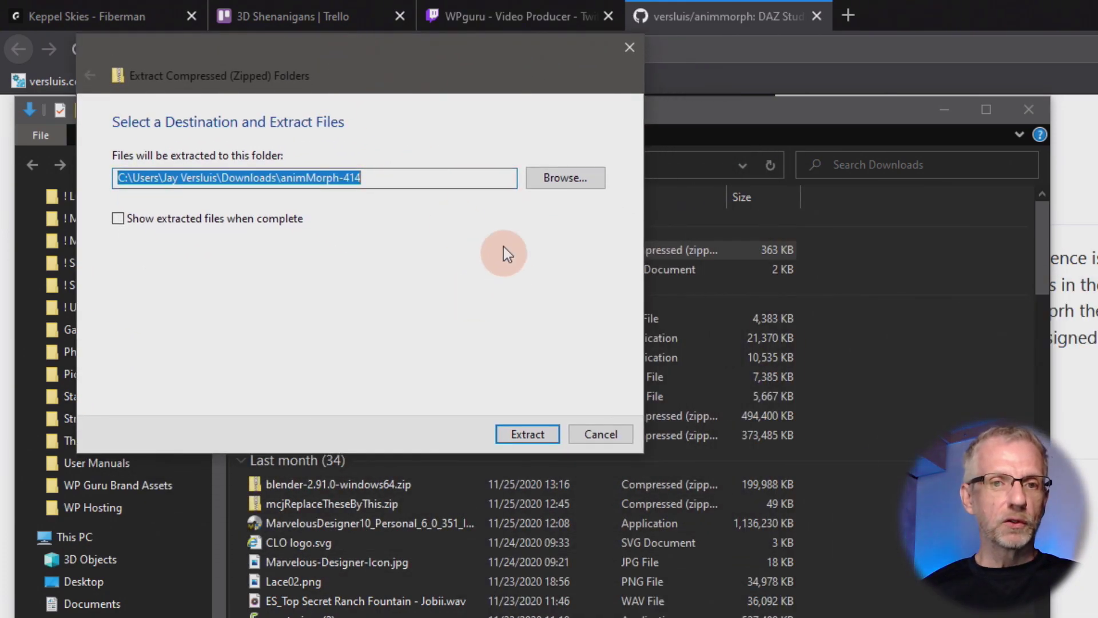
click(566, 178)
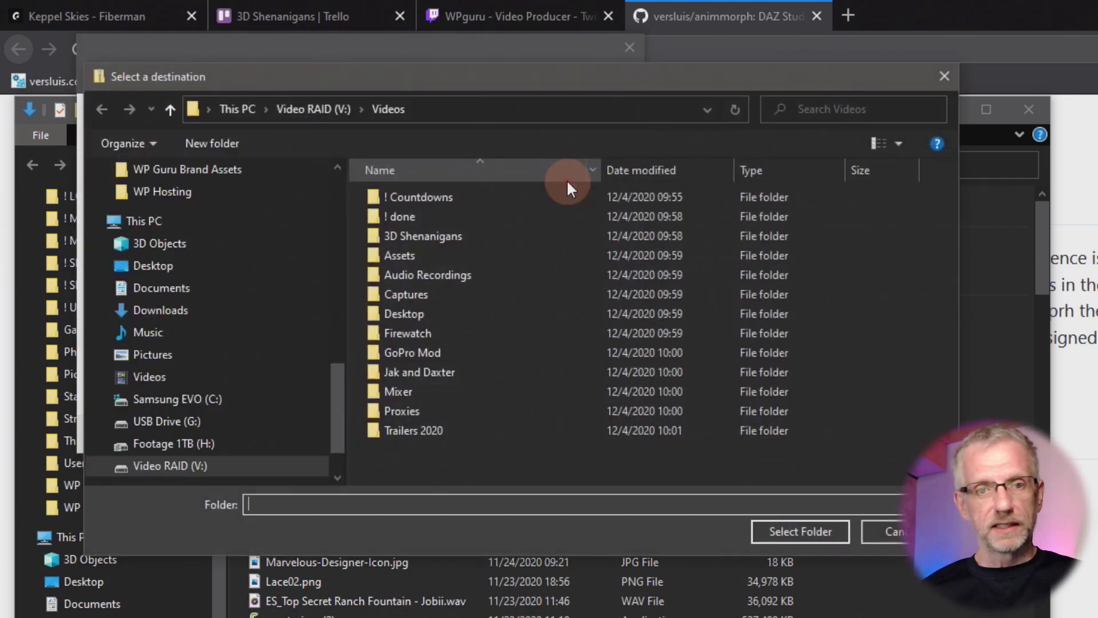
click(260, 398)
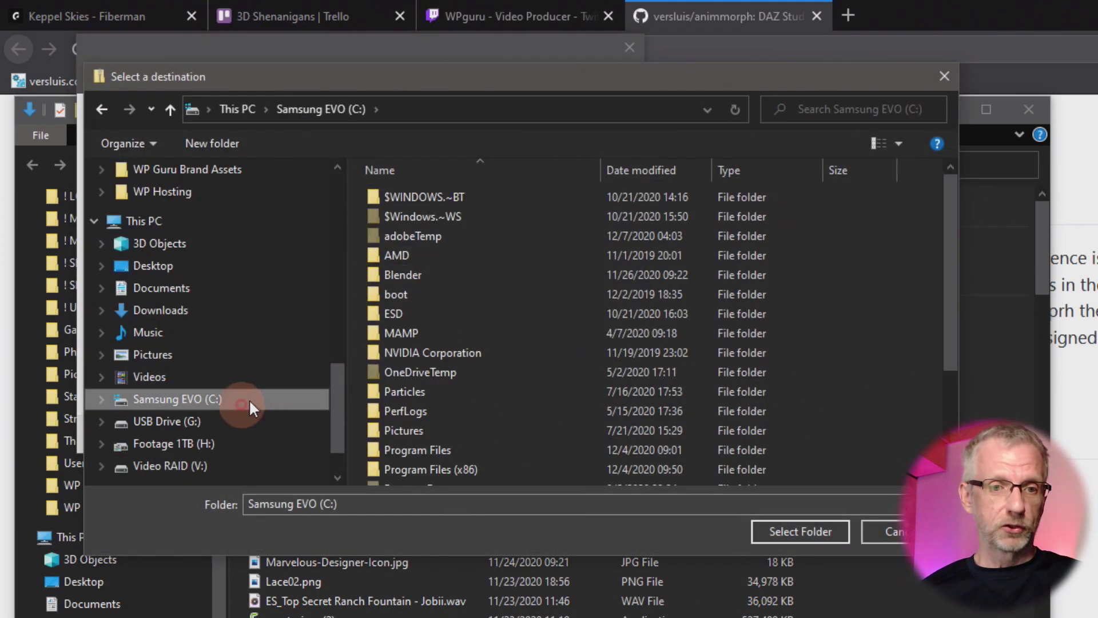
drag(408, 67, 319, 17)
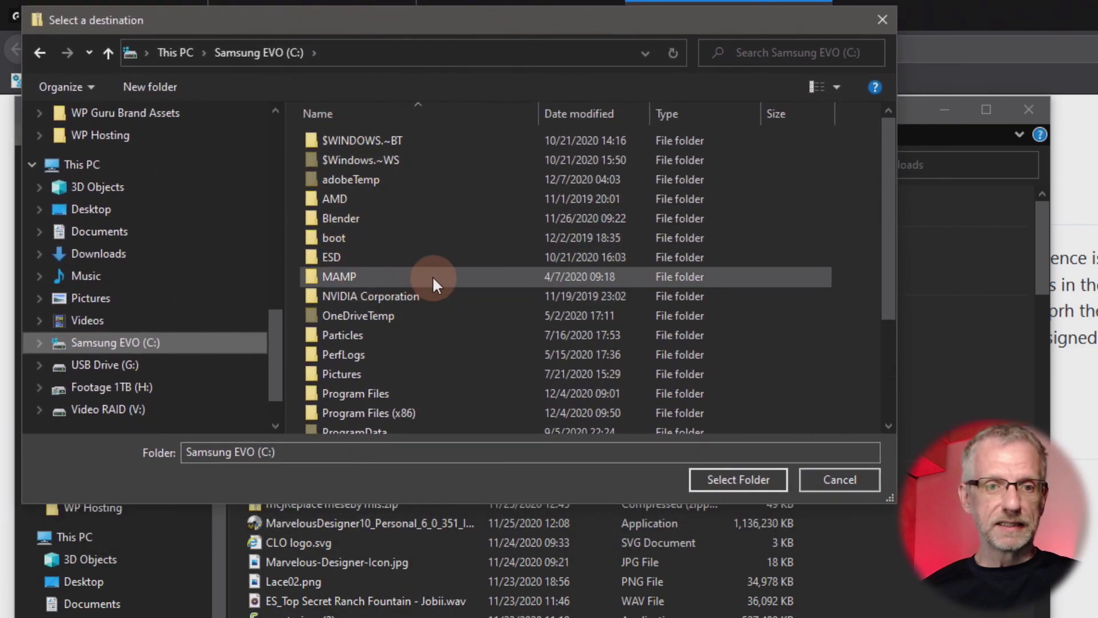
Step: Navigate to C:\Users\Public\Documents\My DAZ 3D Library\Scripts and check its animMorph folder
scroll(384, 380, down, 3)
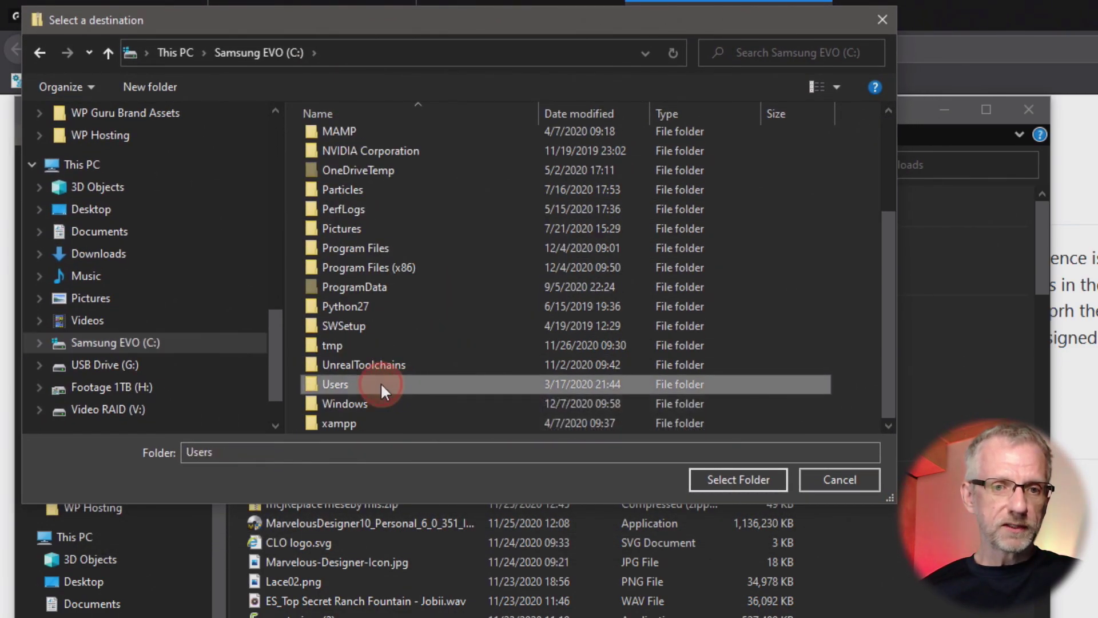
double_click(380, 382)
double_click(378, 218)
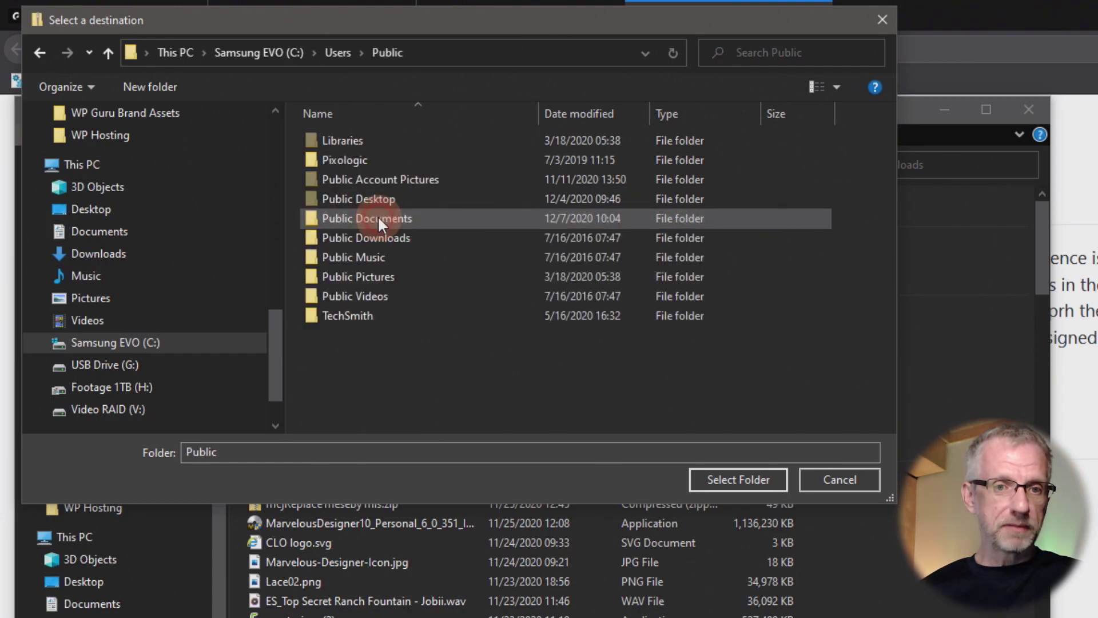
double_click(404, 218)
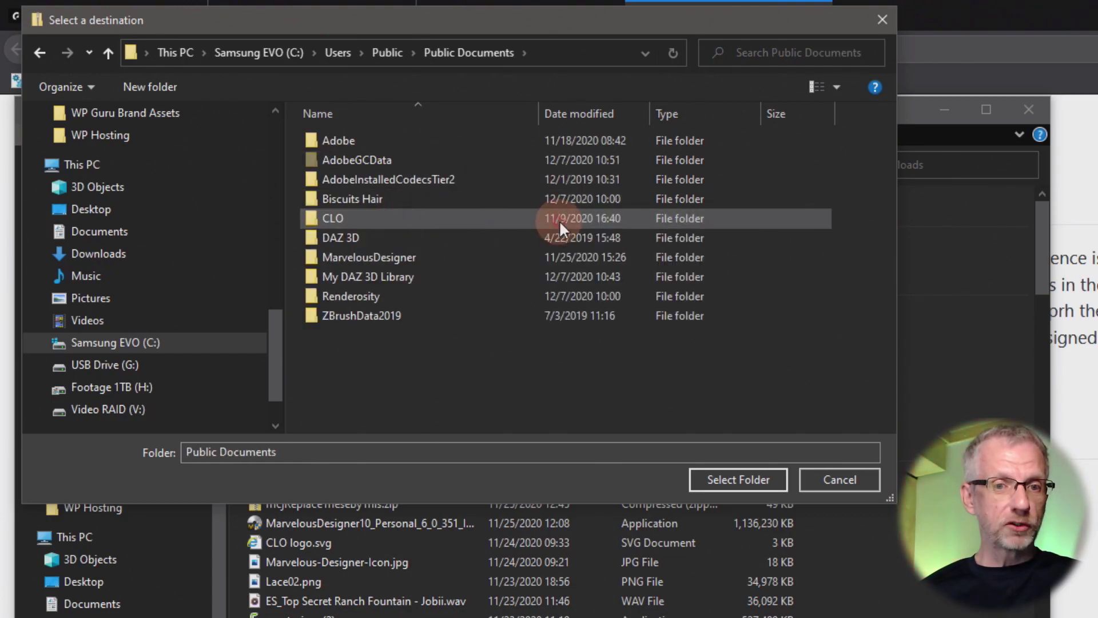
double_click(421, 273)
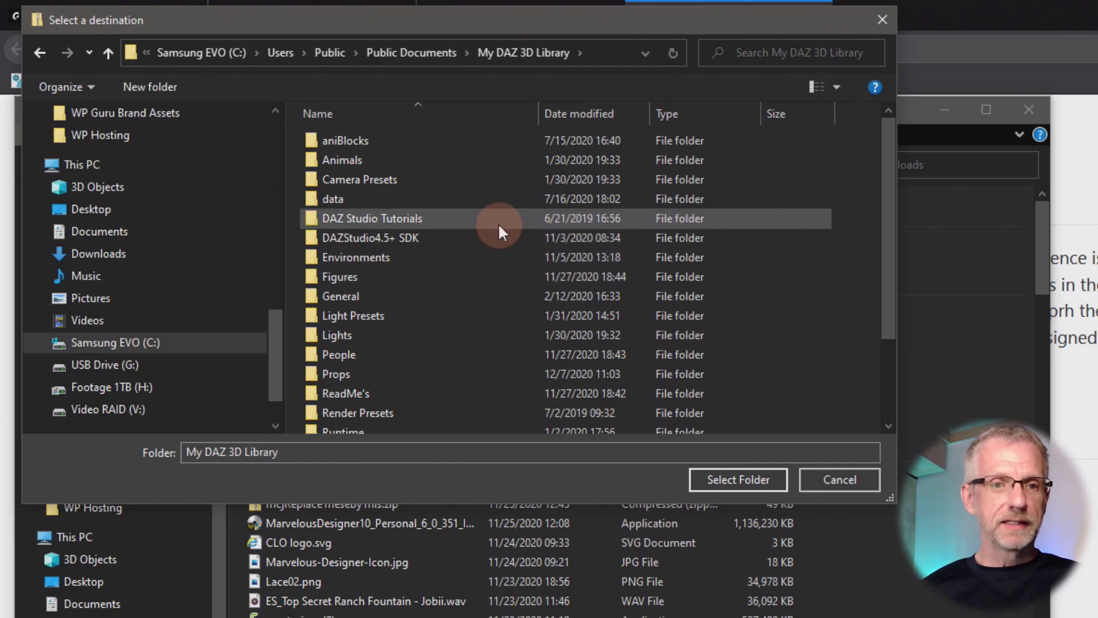
scroll(501, 187, down, 2)
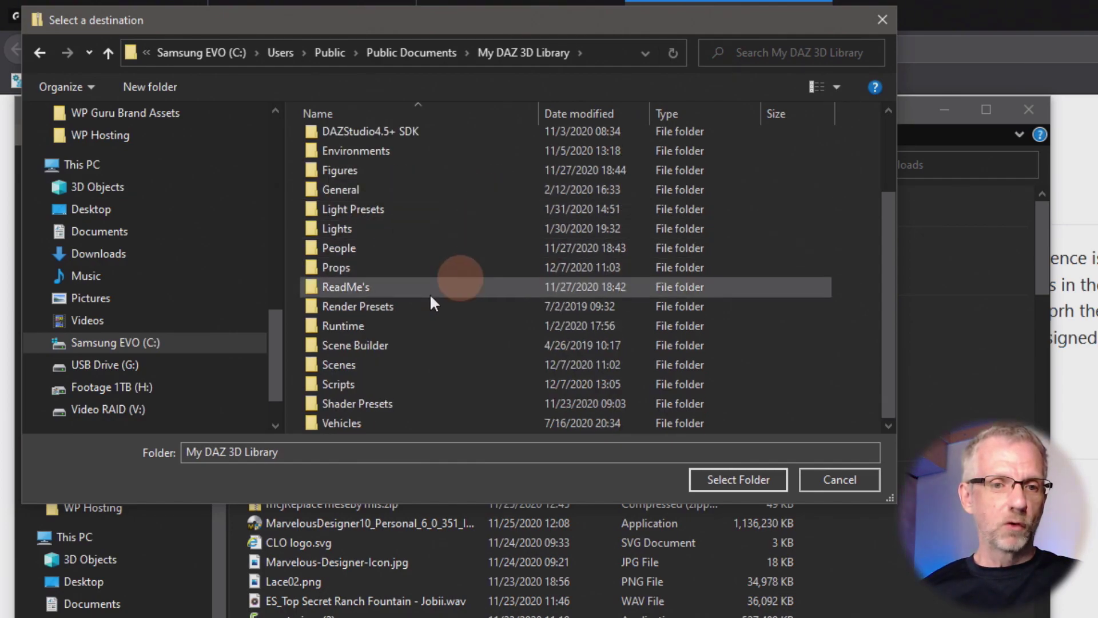
double_click(373, 384)
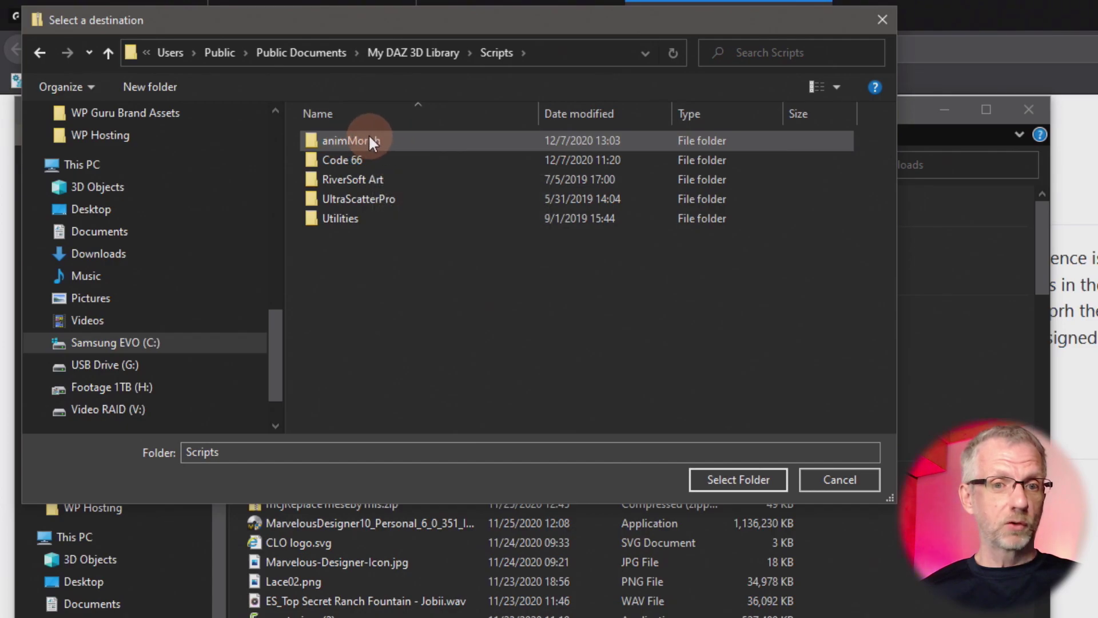
double_click(383, 141)
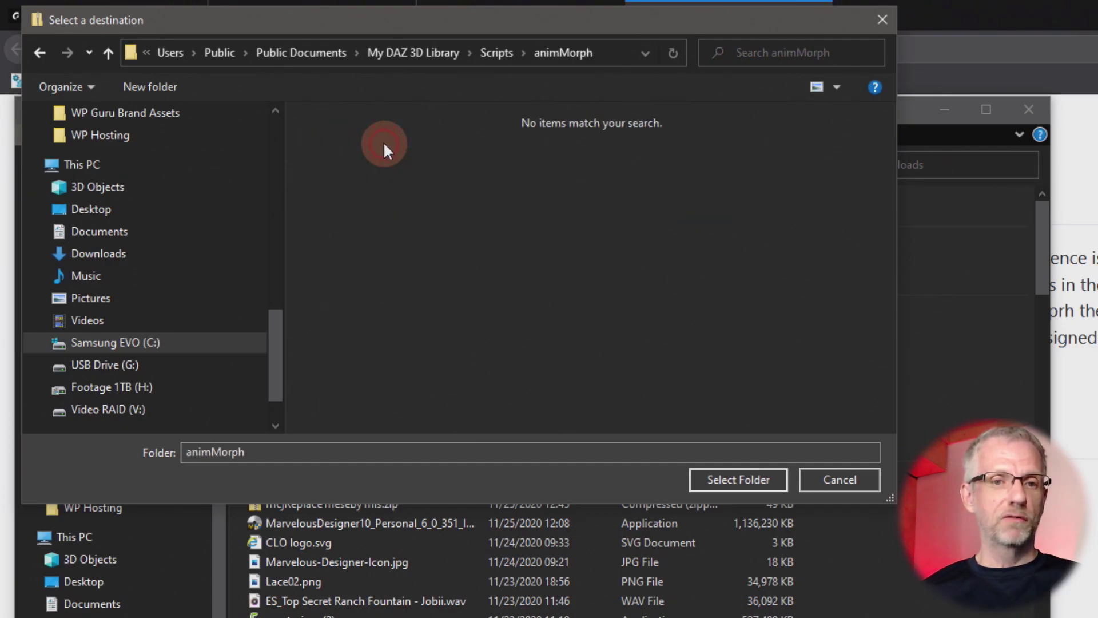
click(482, 53)
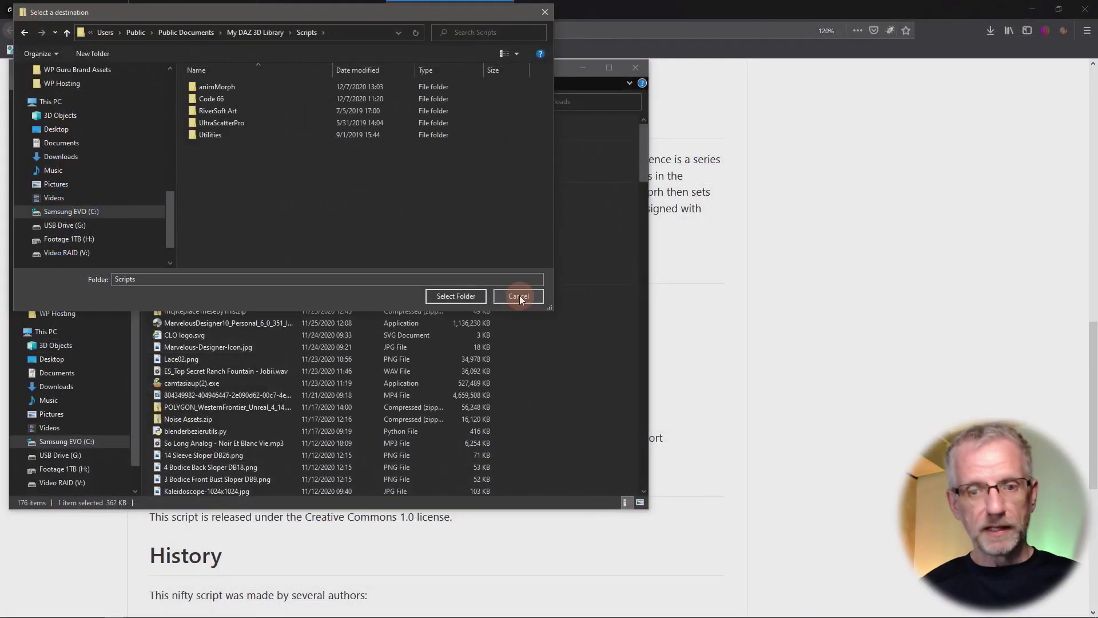
Step: Cancel the folder chooser and the extraction, then minimize the Downloads window
click(840, 479)
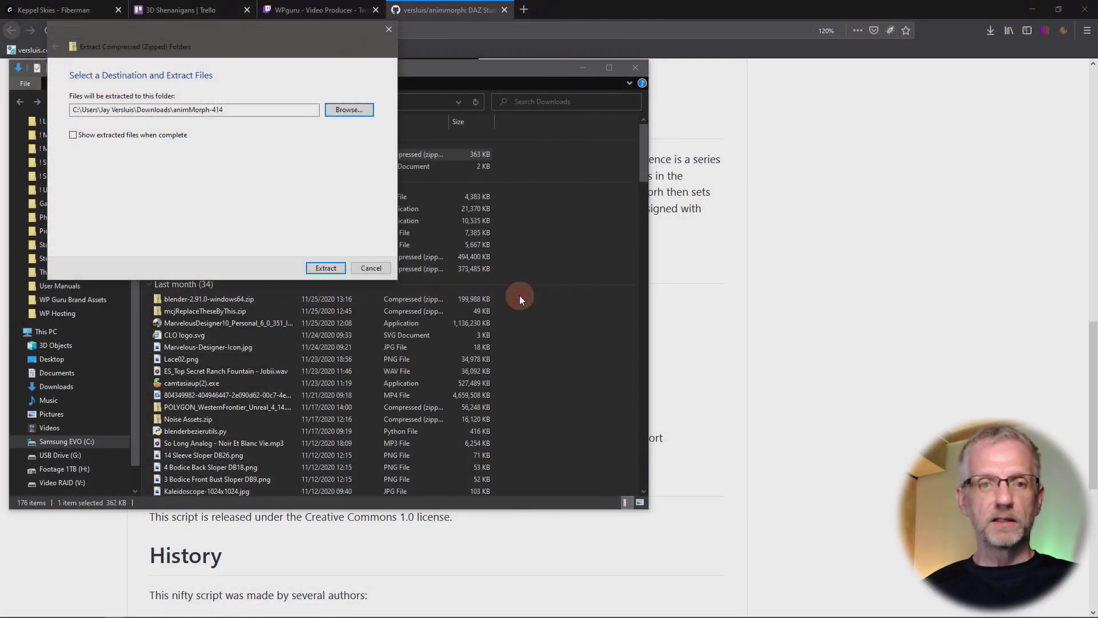
click(381, 272)
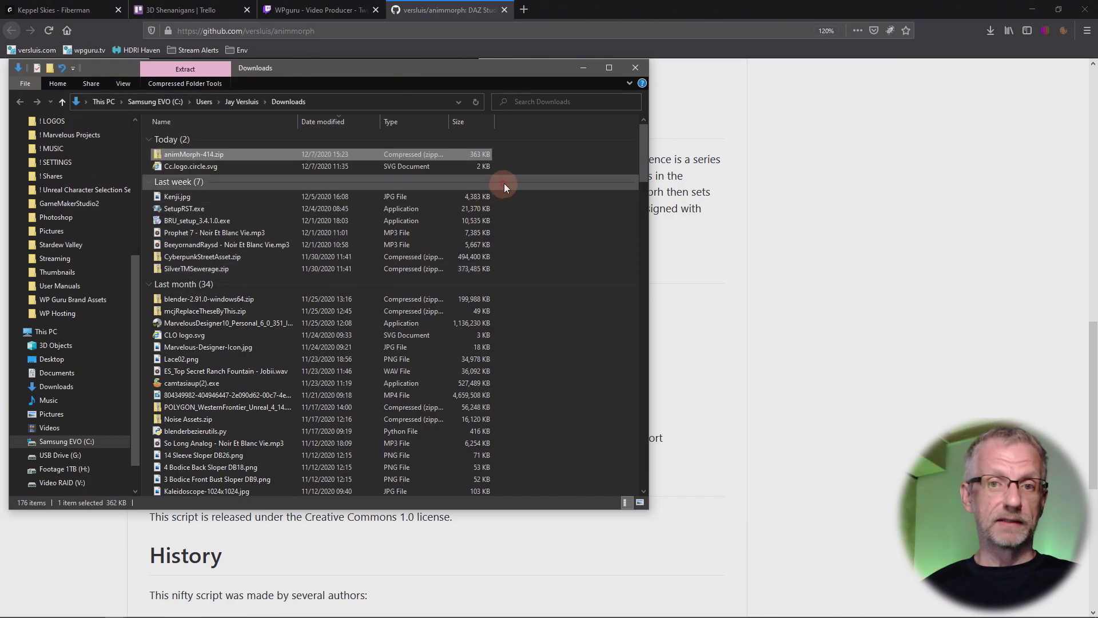
click(574, 68)
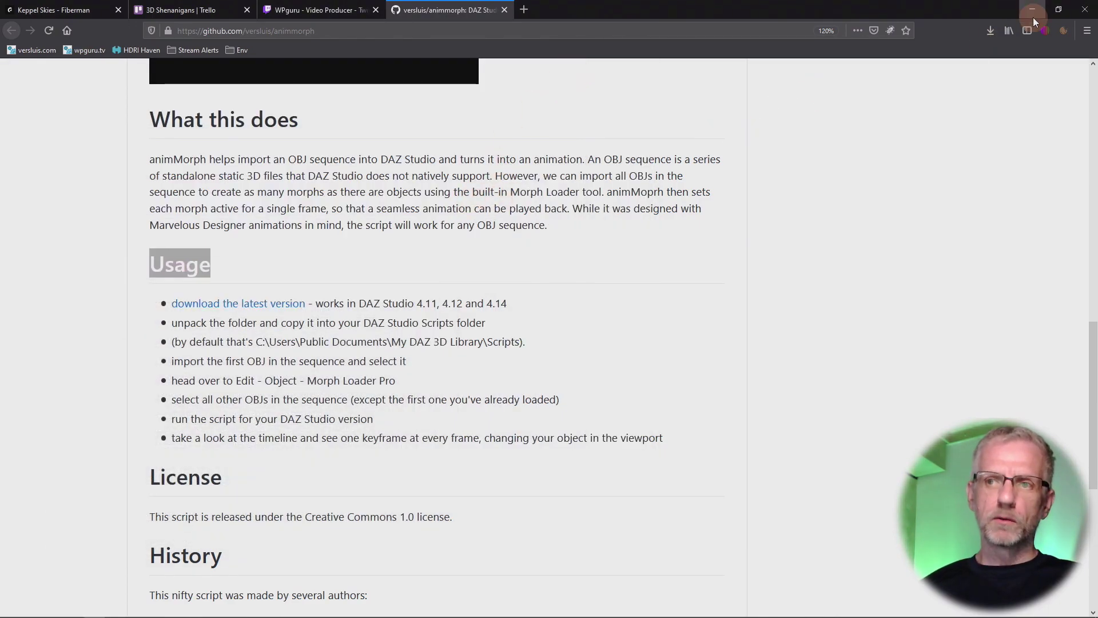
Step: Minimize Firefox and bring up DAZ Studio's Content Library folder tree
click(1032, 10)
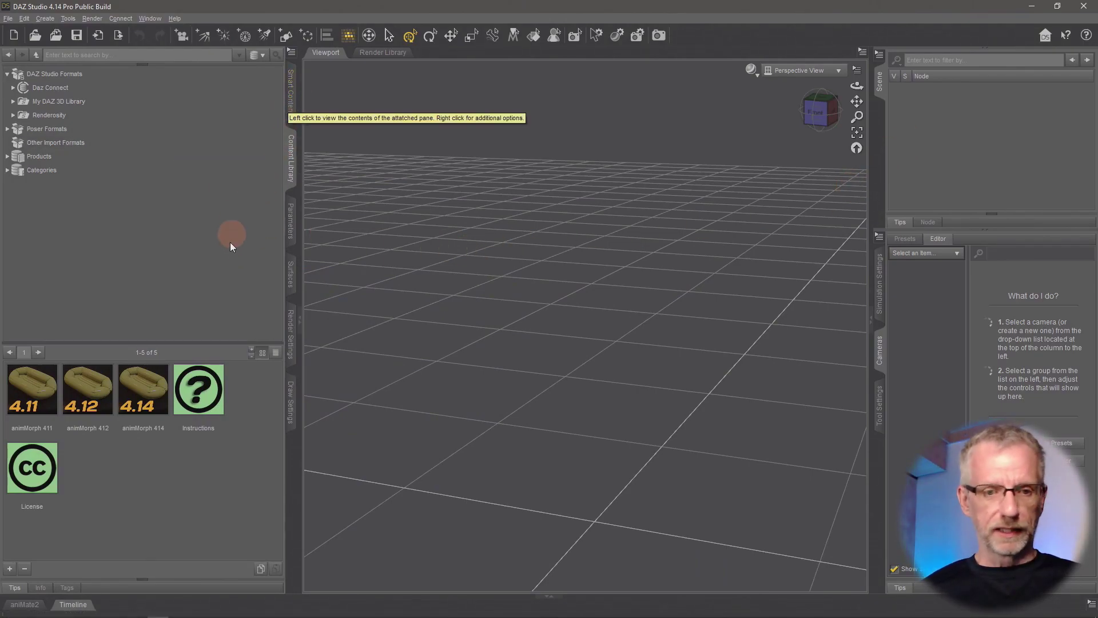
click(293, 148)
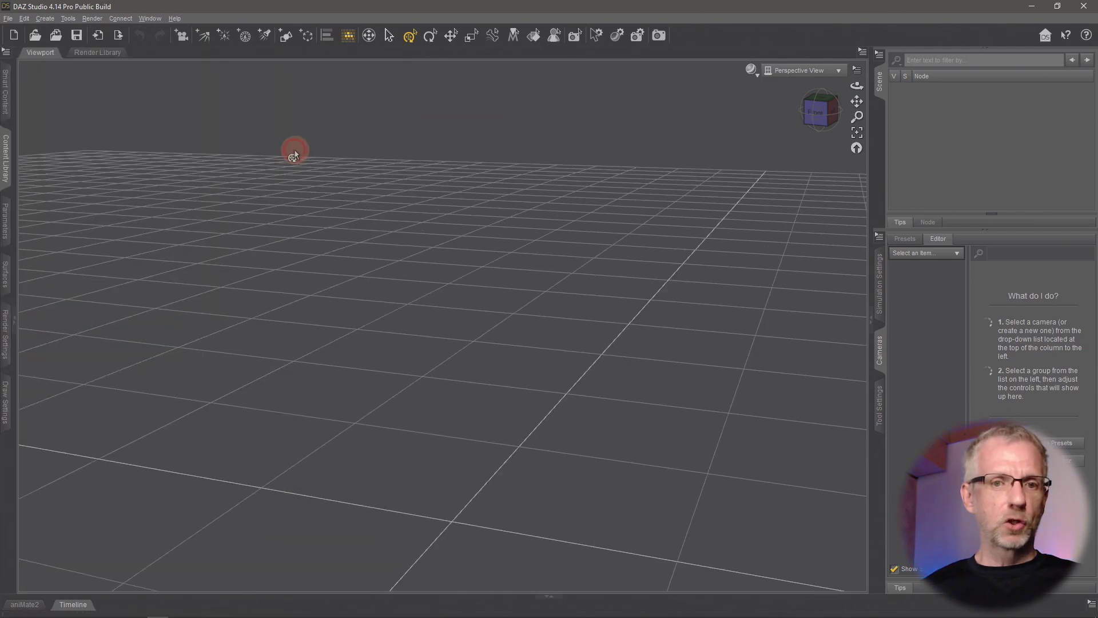
click(6, 160)
click(290, 101)
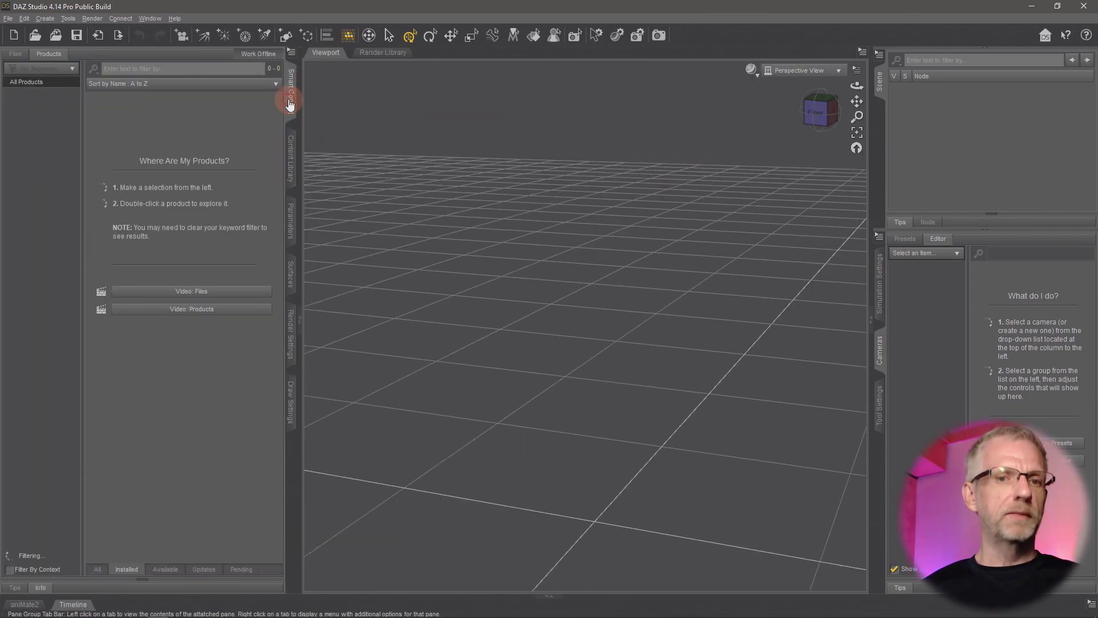
click(293, 166)
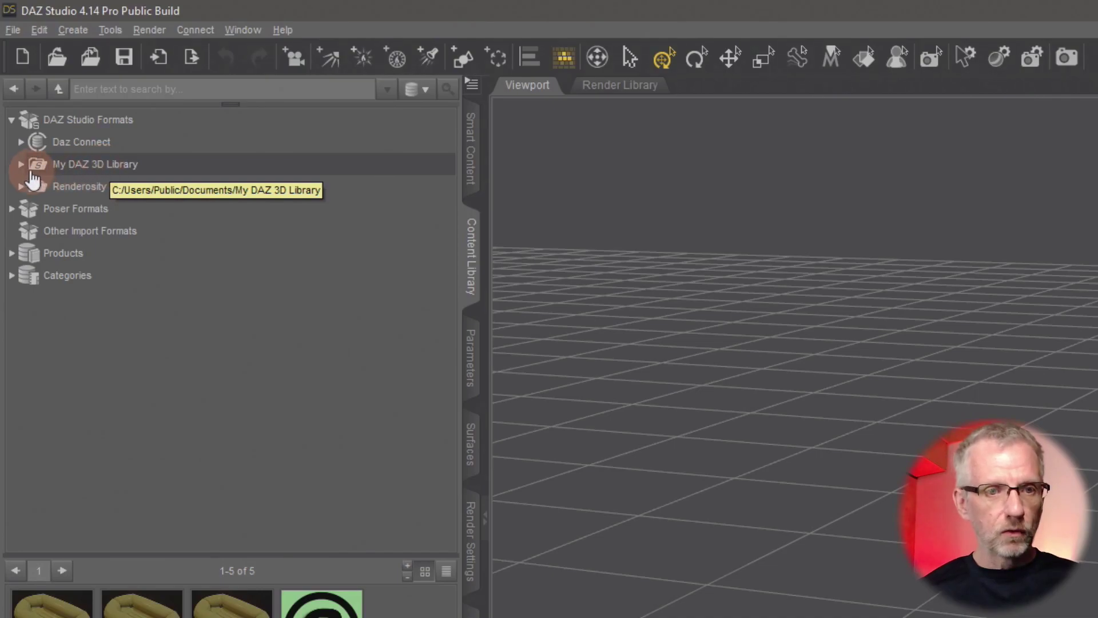
Step: Expand My DAZ 3D Library and its Scripts folder to reveal the animMorph folder
click(21, 165)
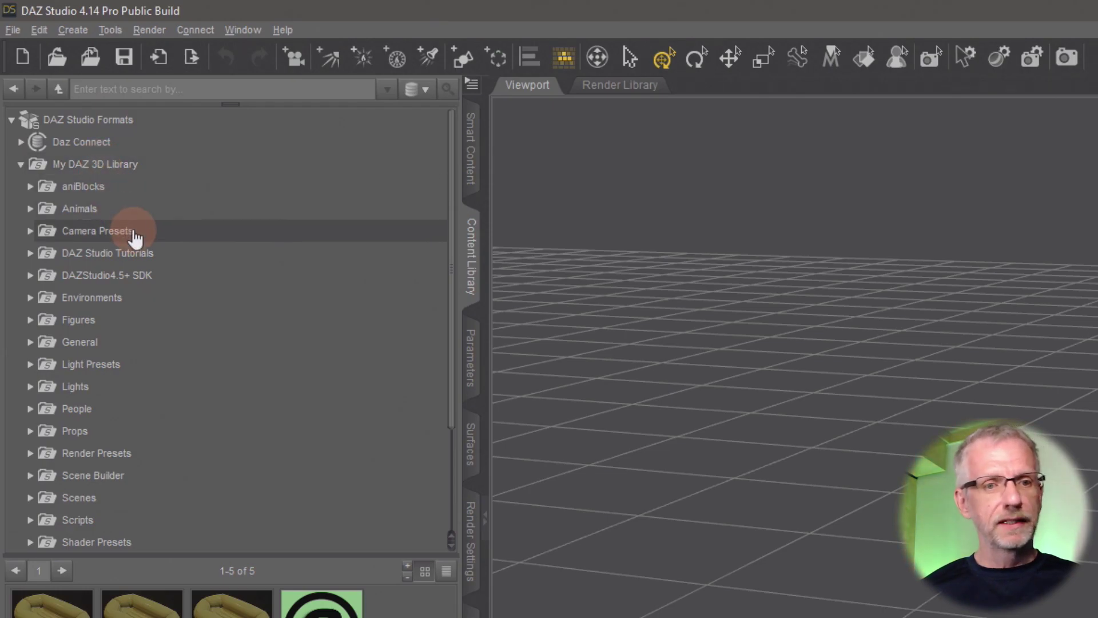
scroll(135, 235, down, 2)
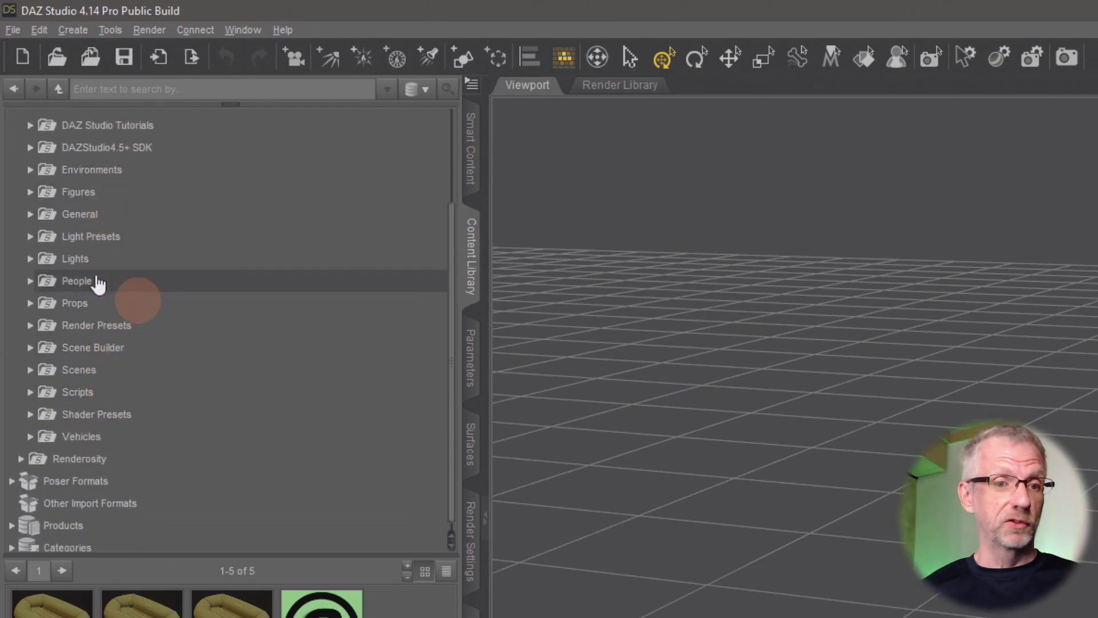
scroll(104, 236, down, 1)
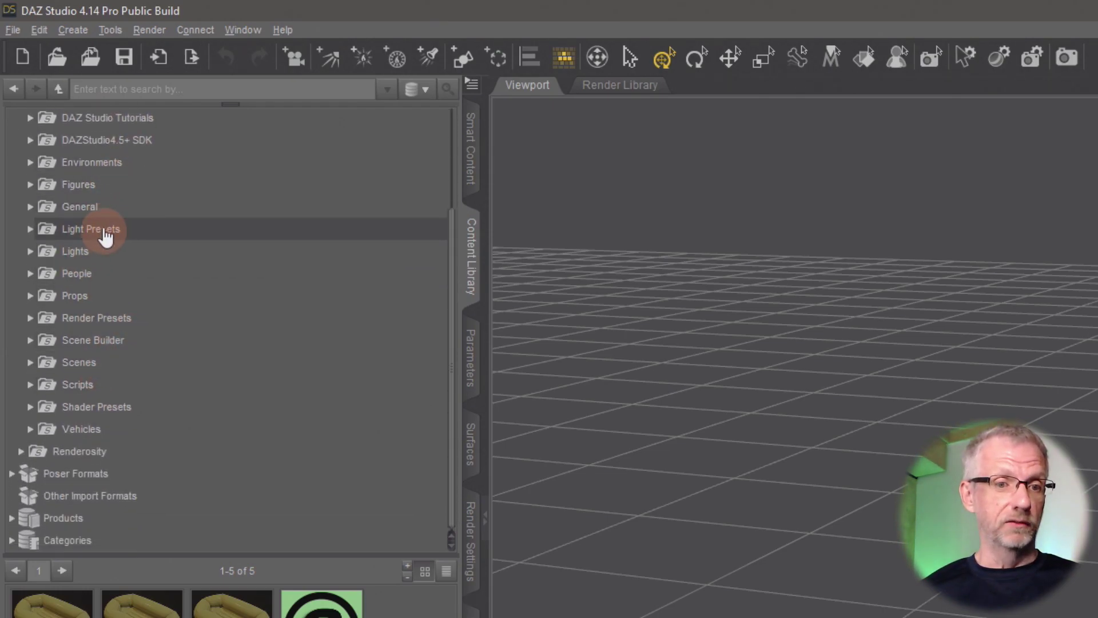
double_click(126, 386)
scroll(189, 378, down, 2)
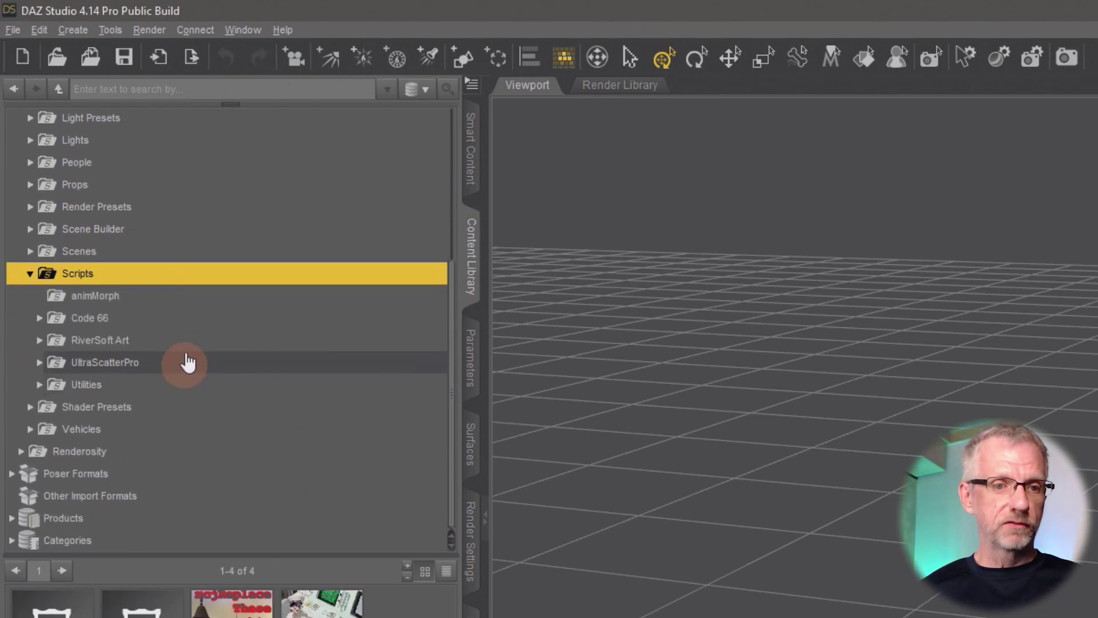
click(137, 294)
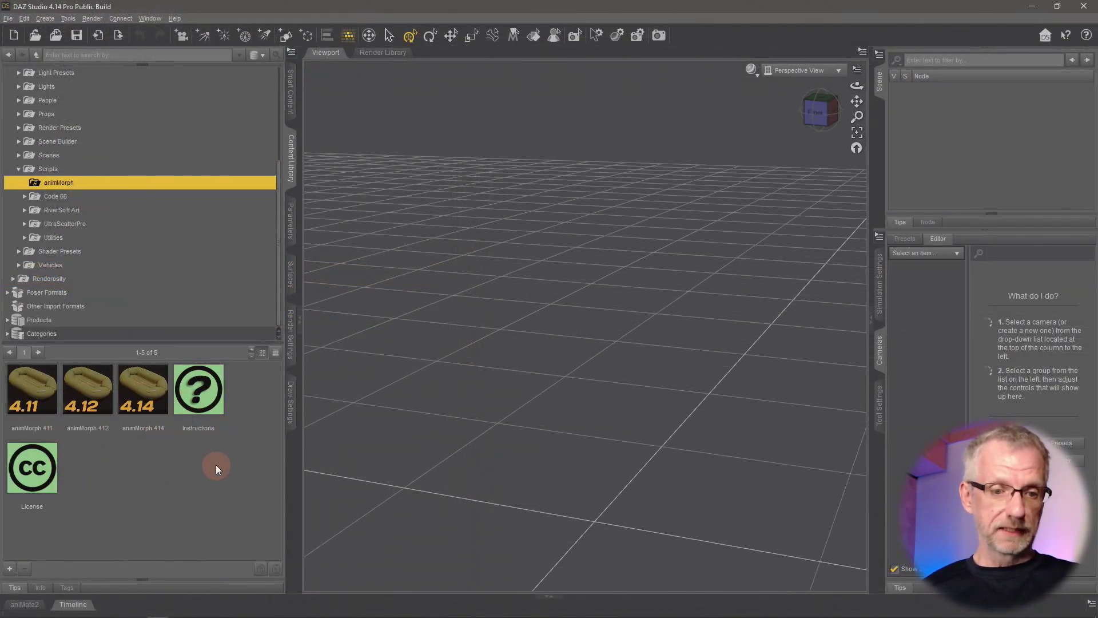
double_click(29, 474)
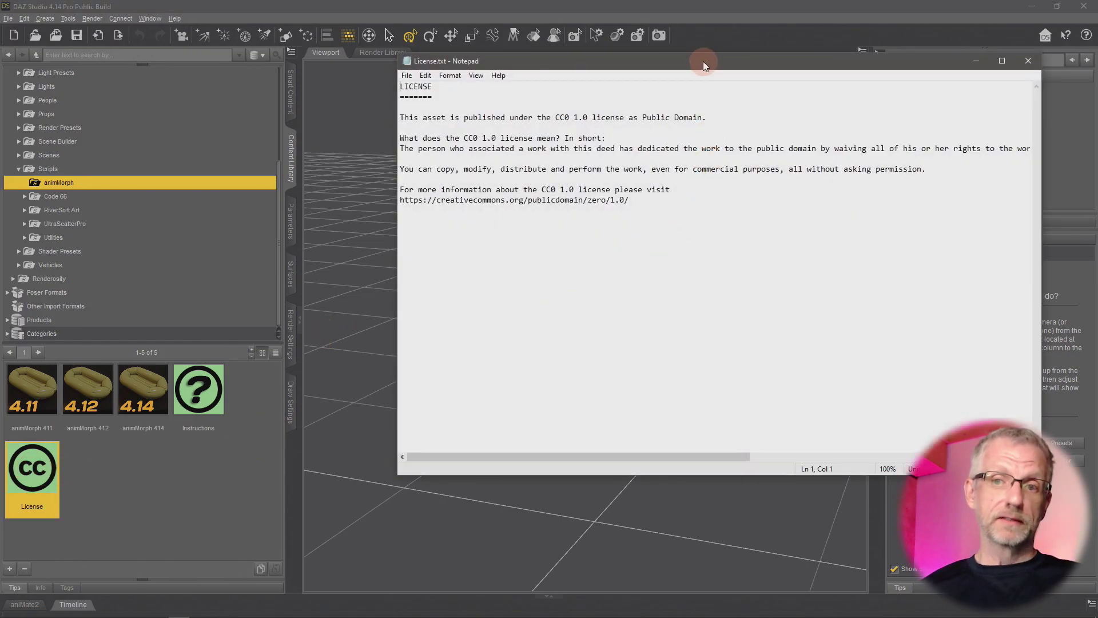
drag(703, 61, 519, 74)
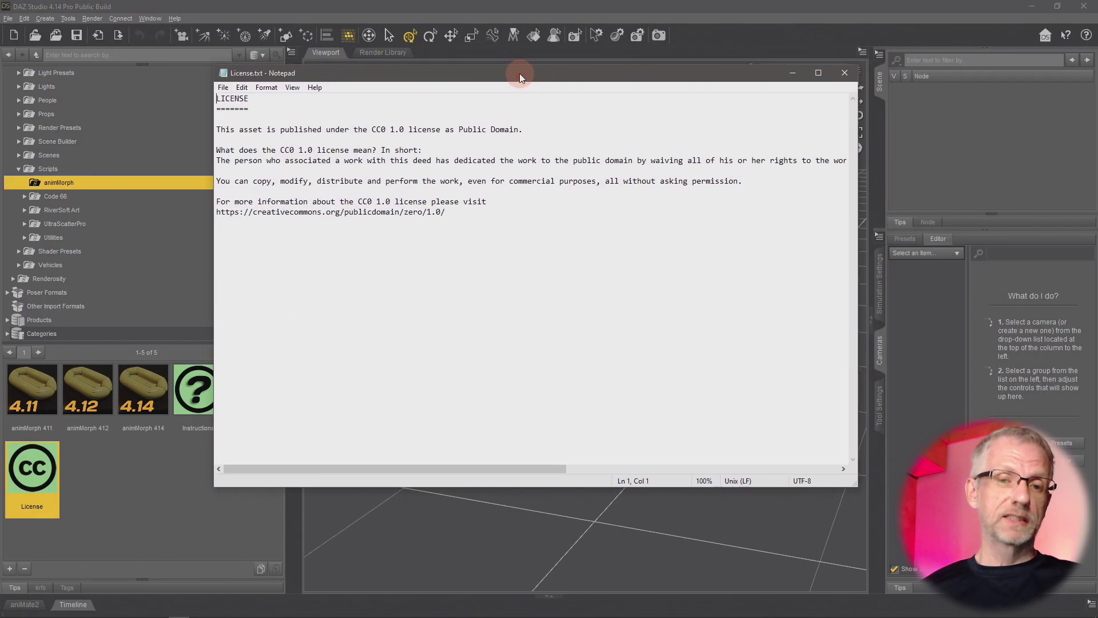
click(844, 73)
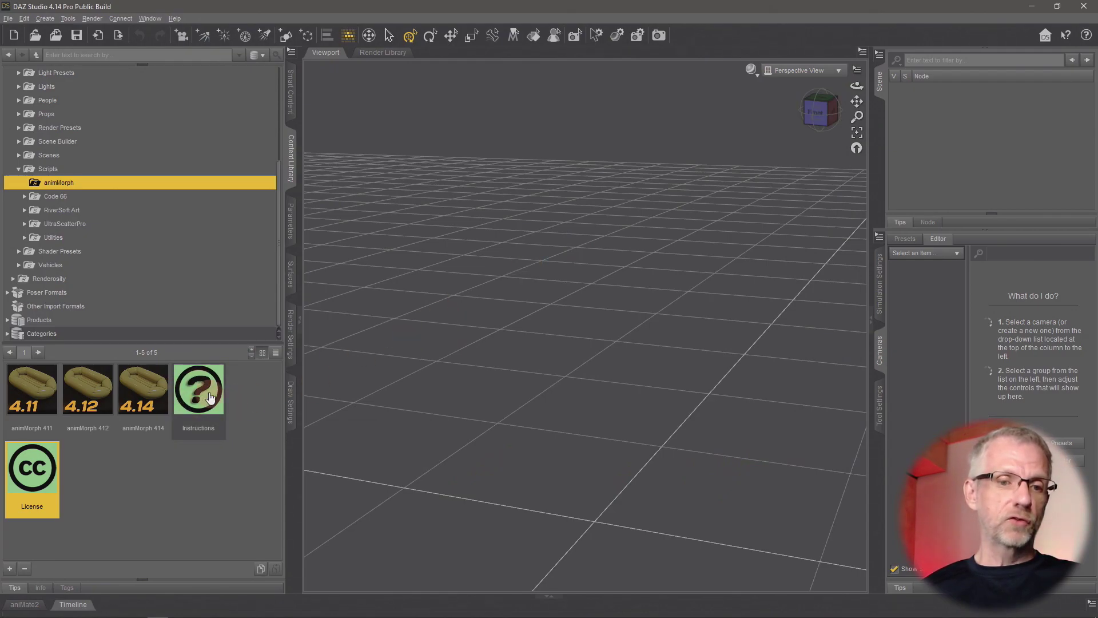
mouse_move(203, 394)
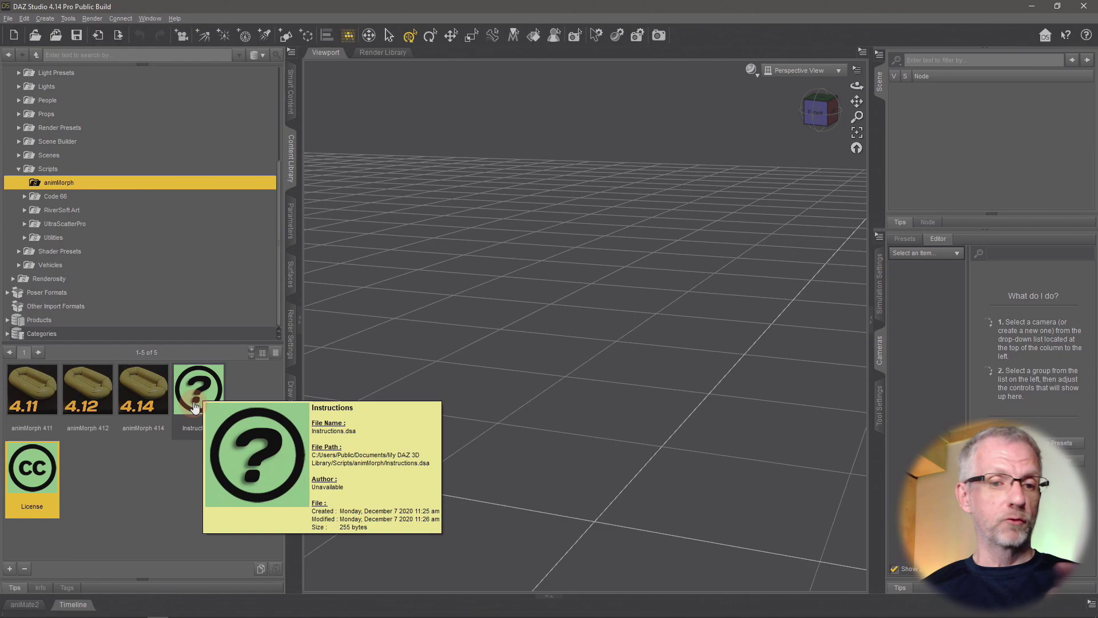
click(48, 408)
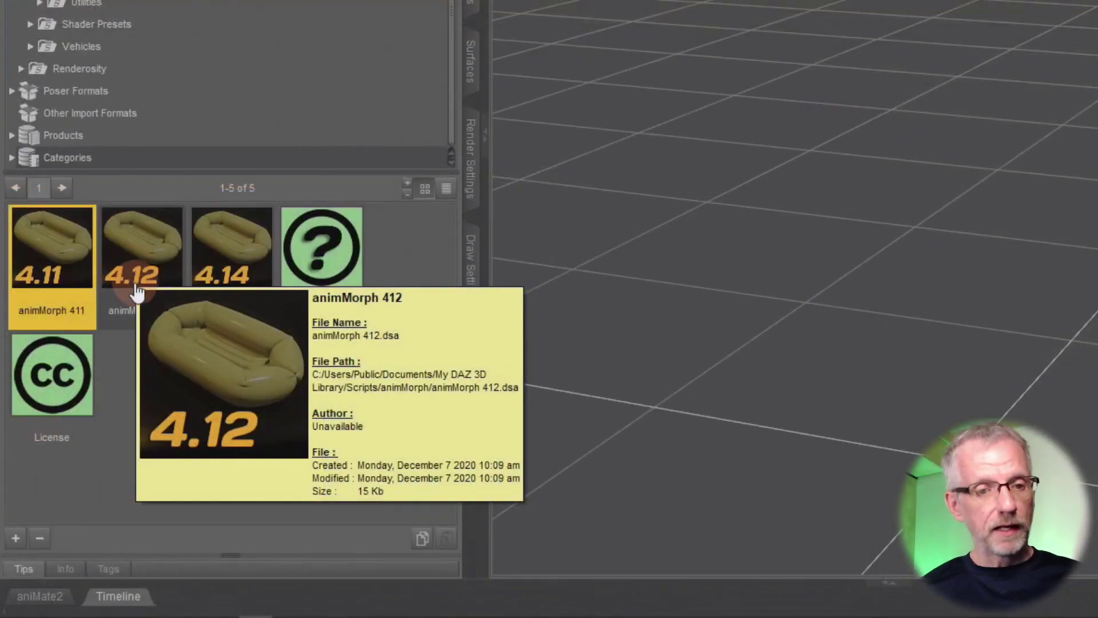
click(86, 408)
click(222, 281)
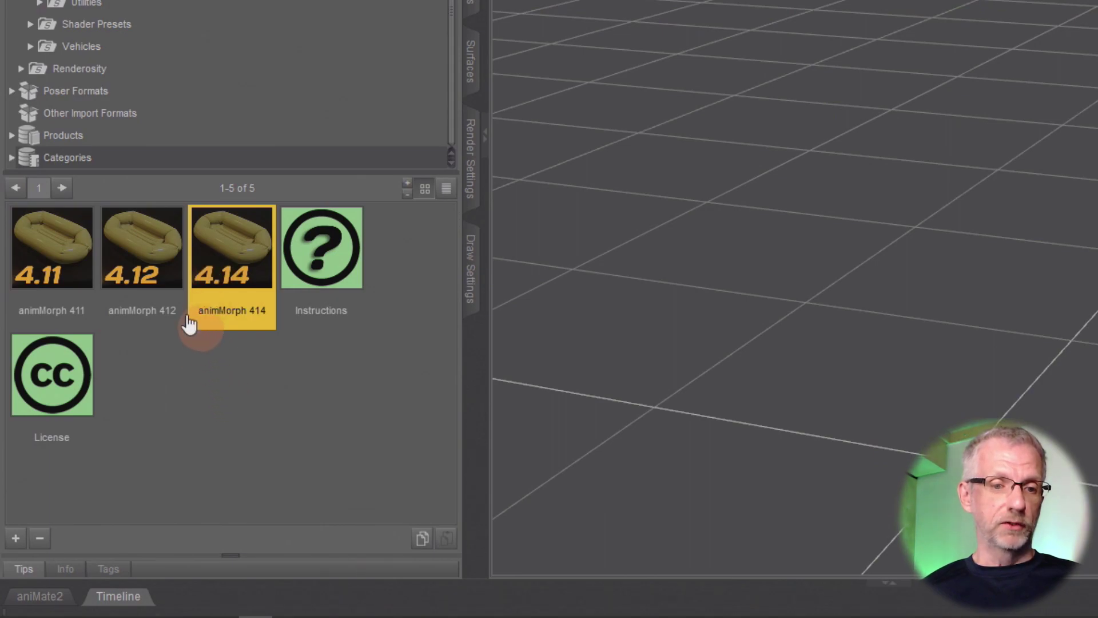
click(143, 274)
click(238, 276)
click(160, 276)
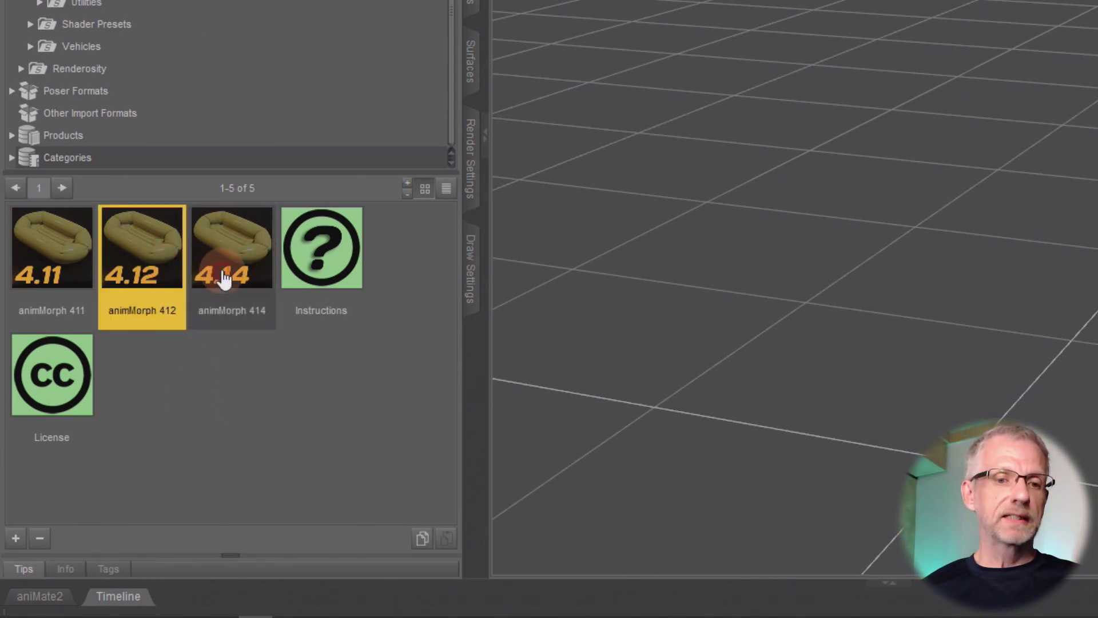
click(206, 280)
click(250, 293)
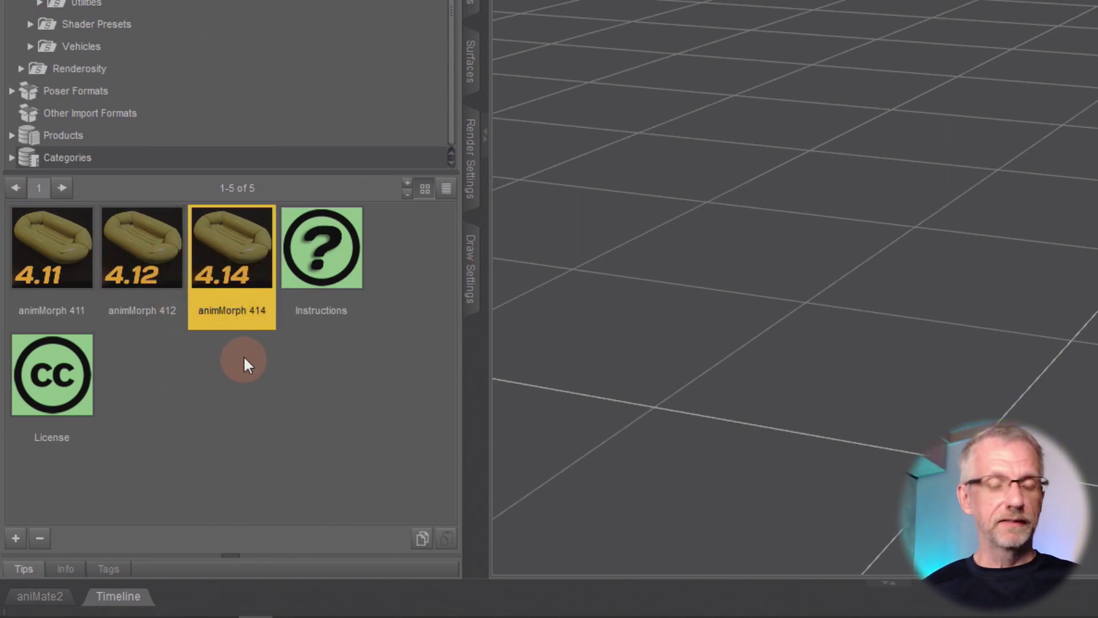
click(149, 273)
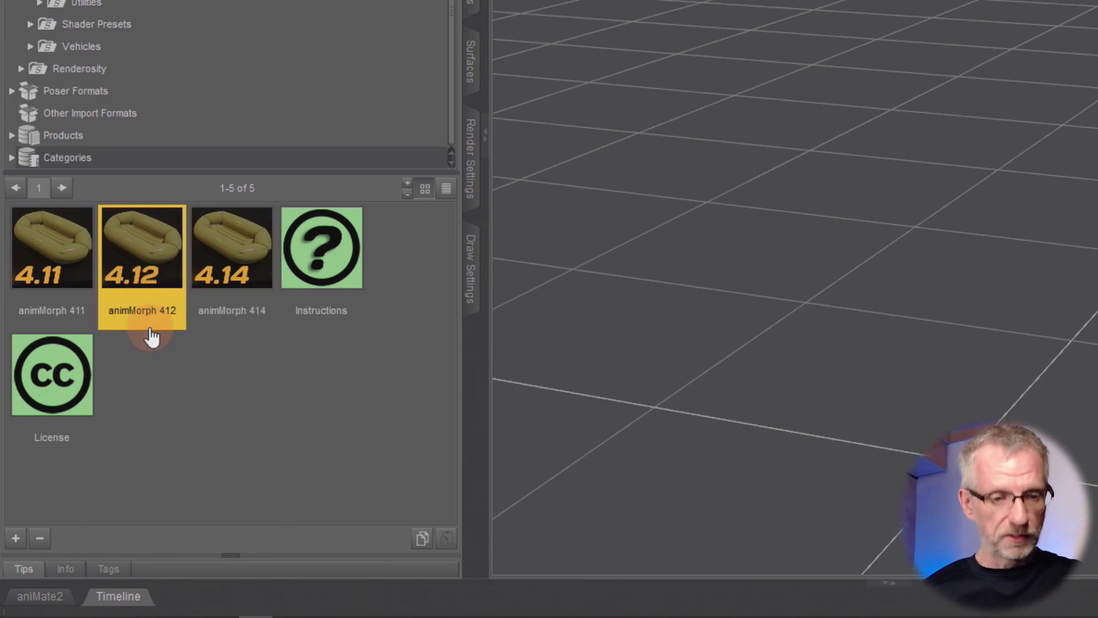
click(67, 266)
click(210, 393)
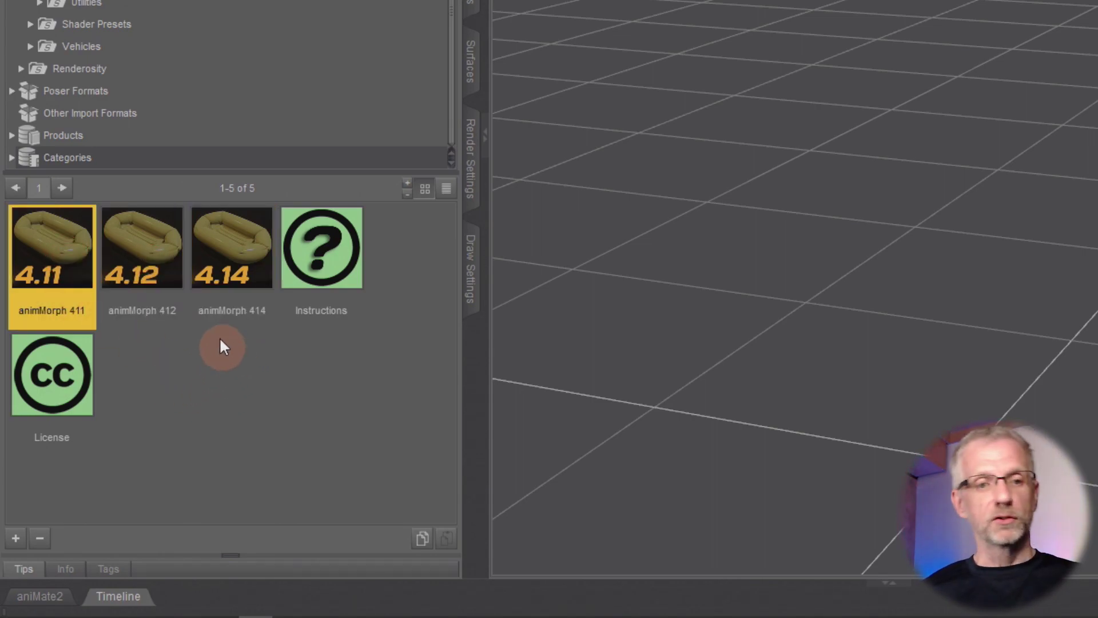
click(245, 282)
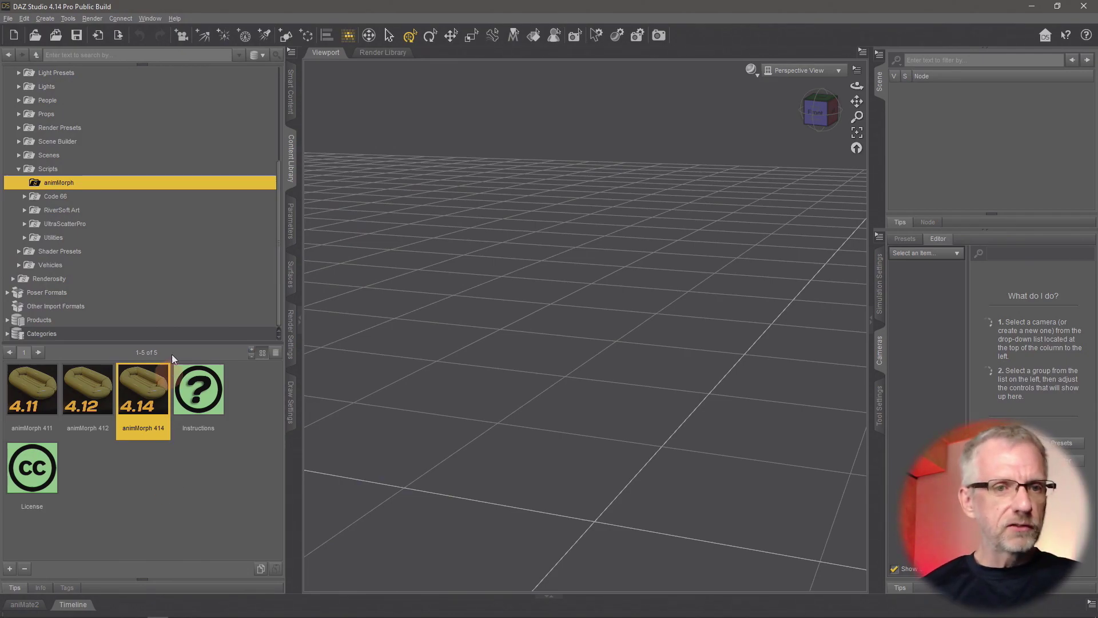
Step: Import Boat Hi-Res_0000000.obj using the DAZ Studio (1 unit = 1cm) scale preset
click(8, 18)
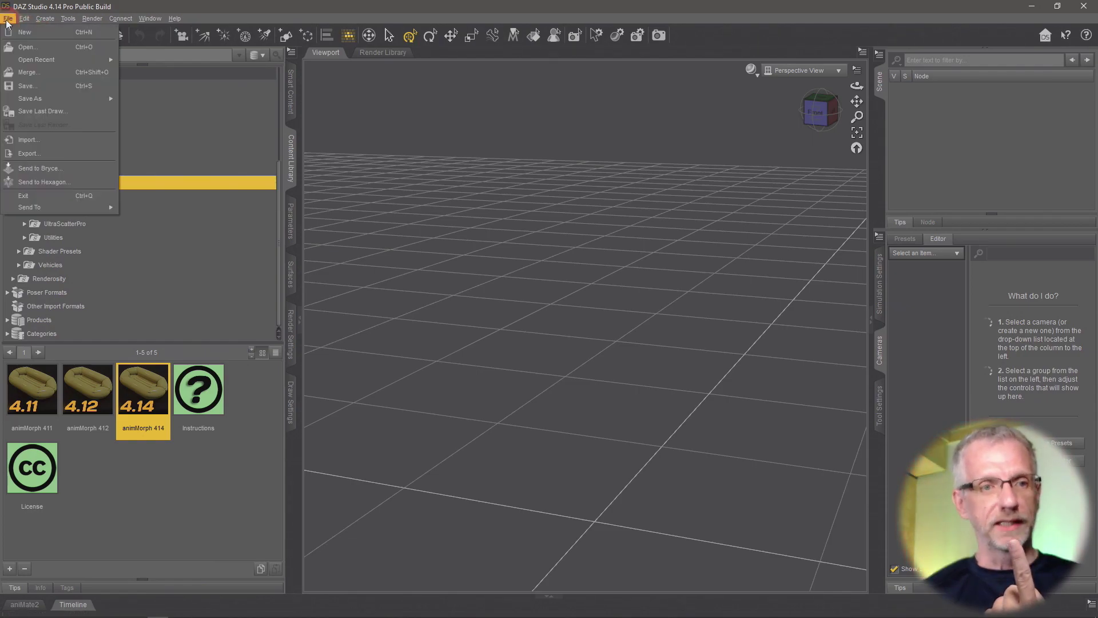
click(50, 140)
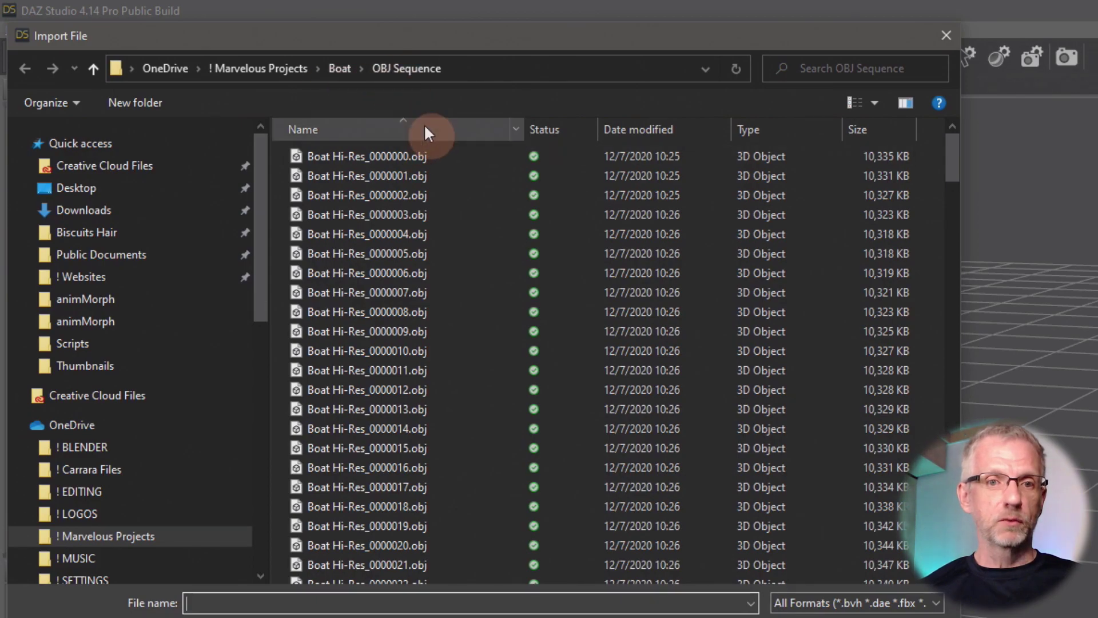
click(389, 157)
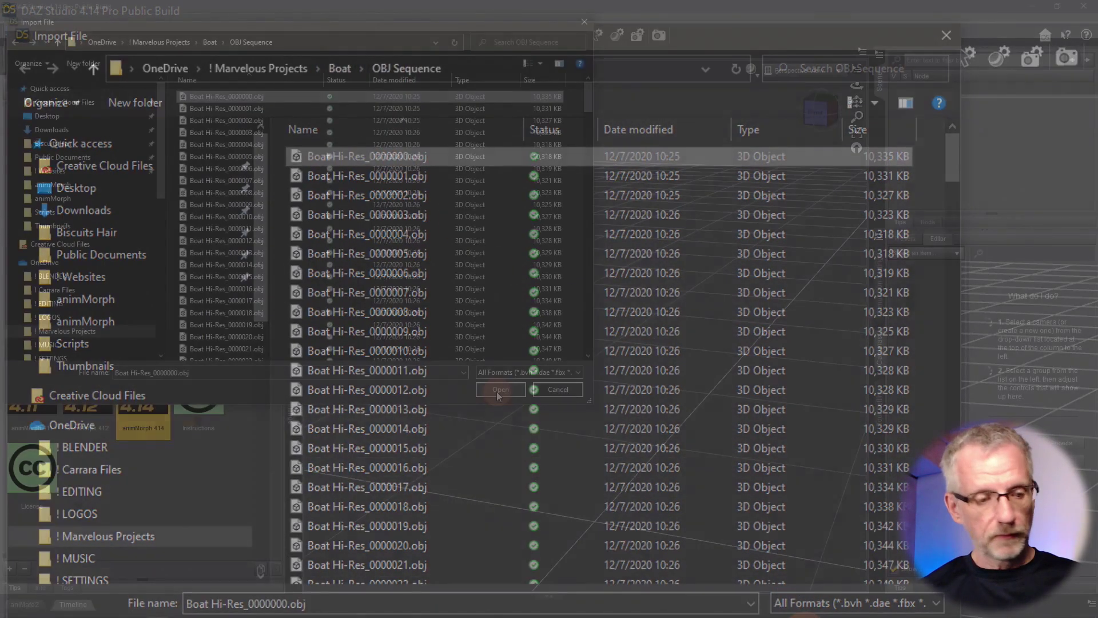
click(497, 391)
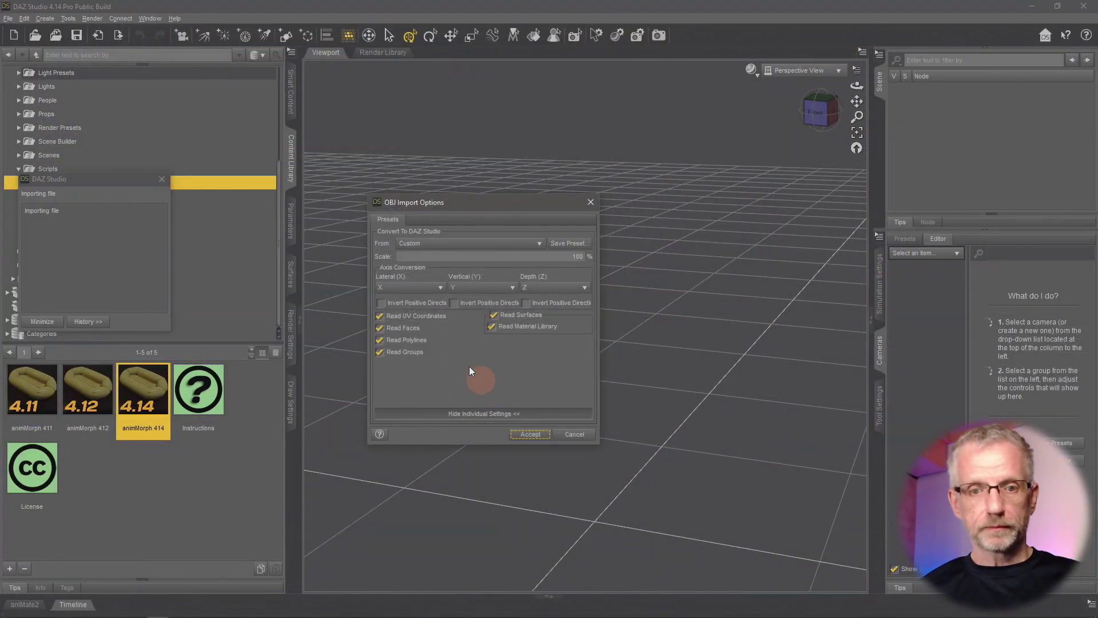
click(517, 244)
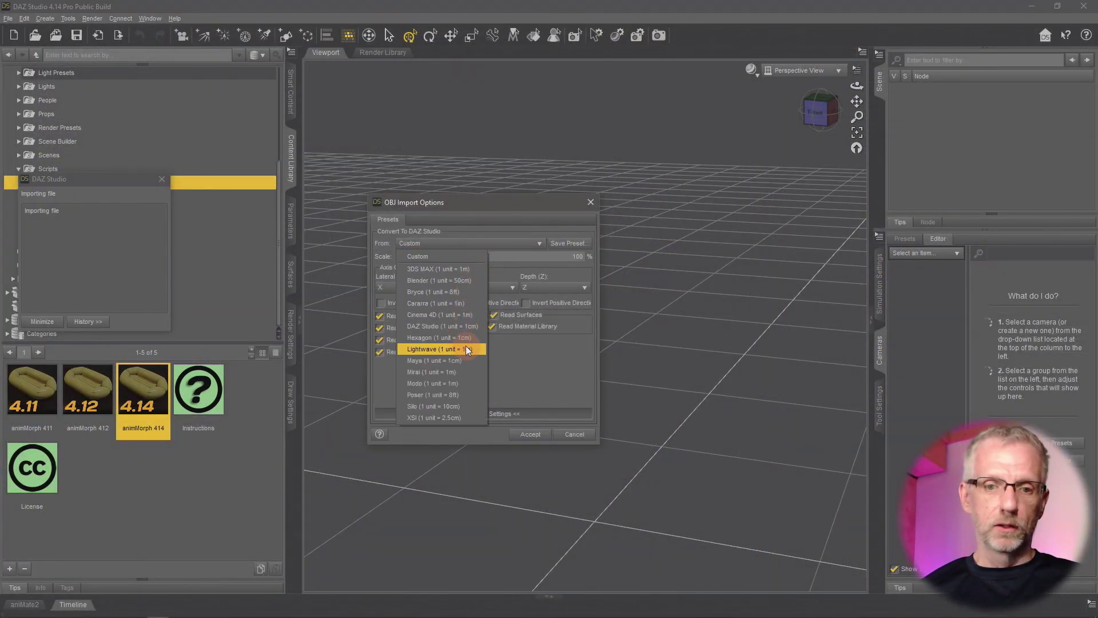
click(475, 326)
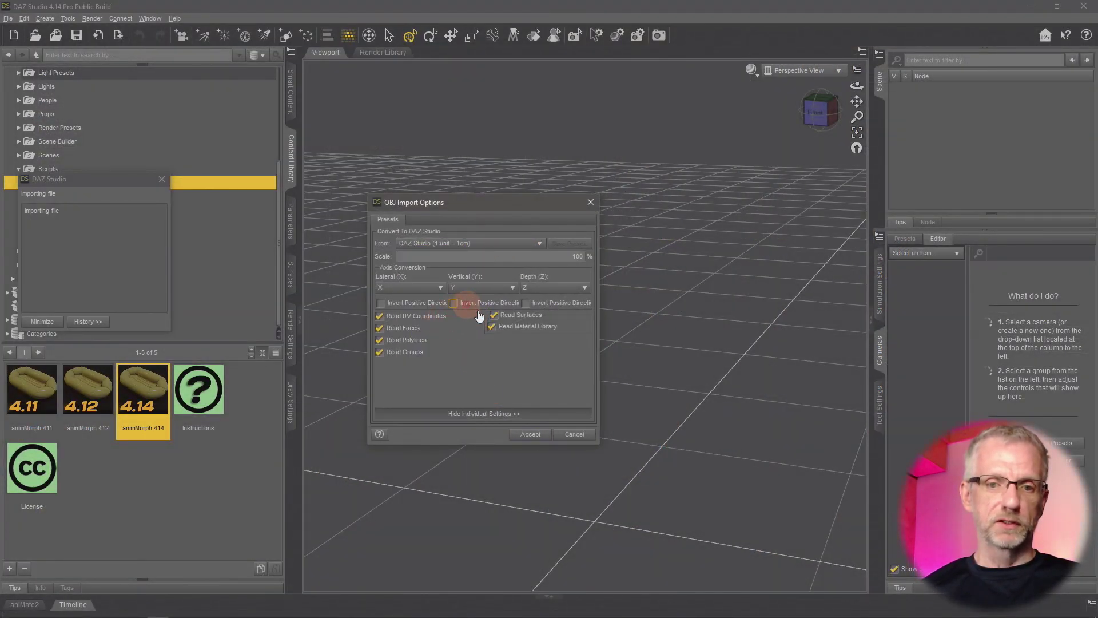
click(530, 435)
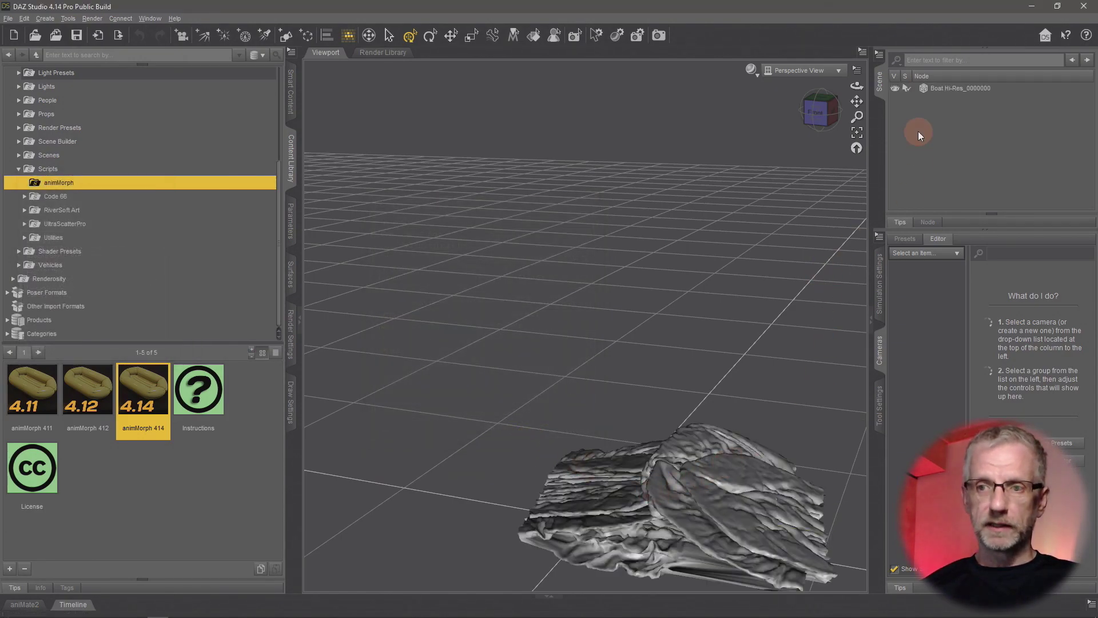
Step: Select Boat Hi-Res_0000000 in the Scene pane, frame it, and orbit to inspect the flat mesh
click(944, 88)
click(856, 132)
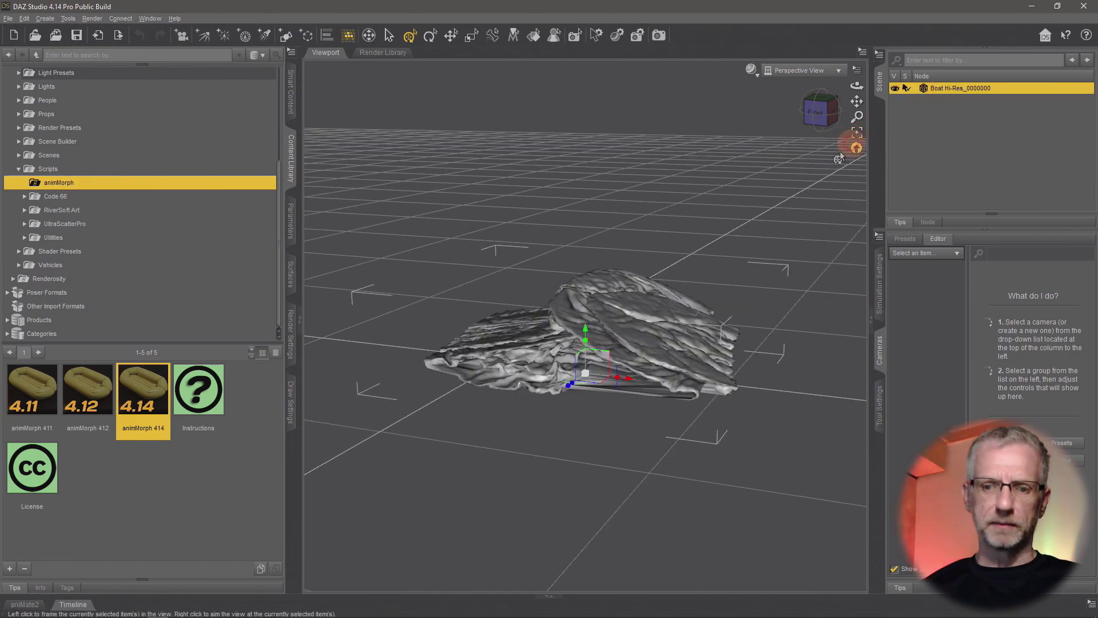
drag(752, 306, 780, 318)
click(985, 89)
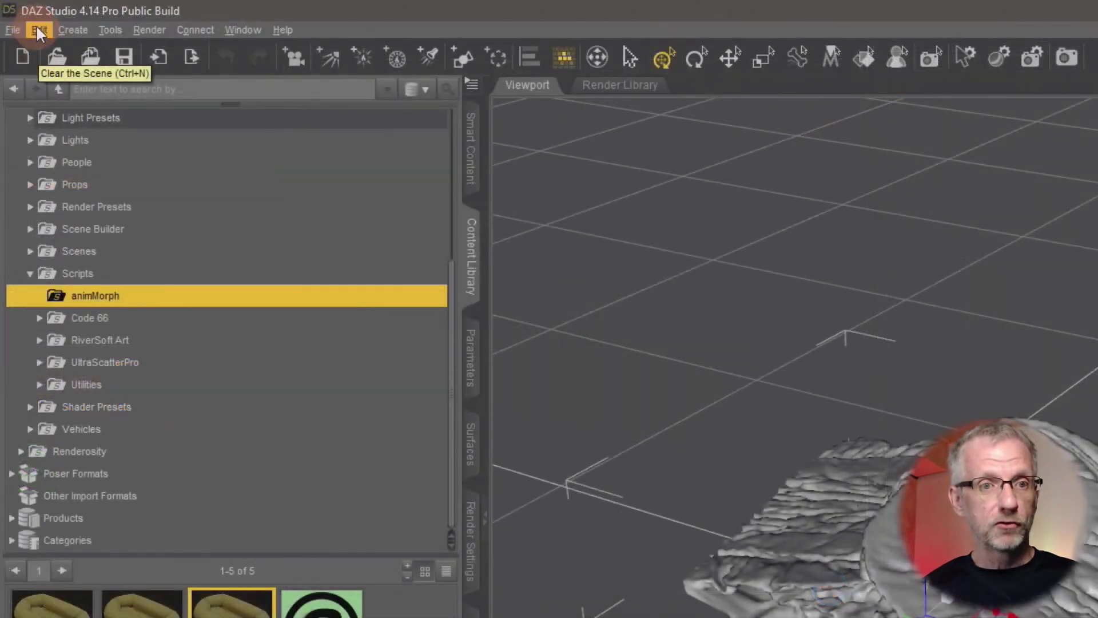
Step: Open Morph Loader Pro from Edit > Object and move its window to the upper left
click(24, 18)
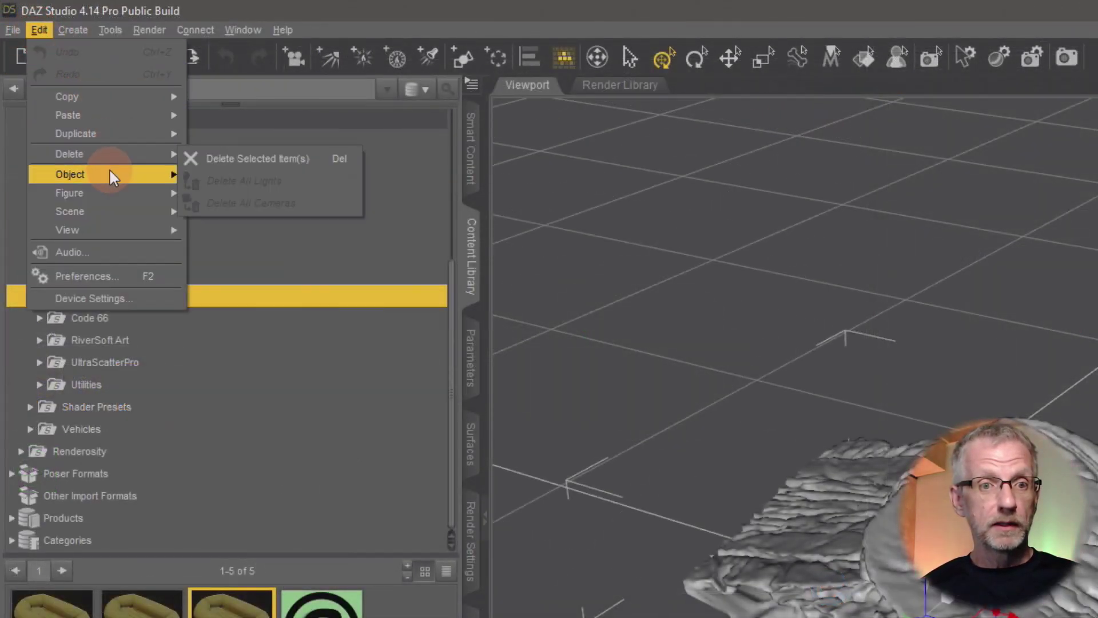
mouse_move(114, 175)
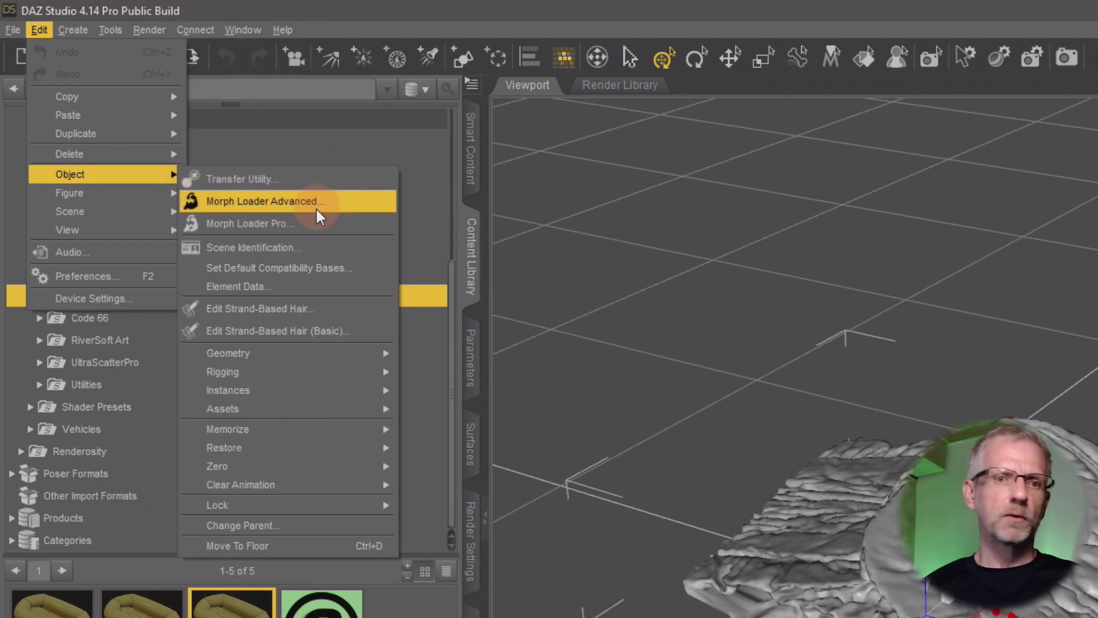
click(306, 223)
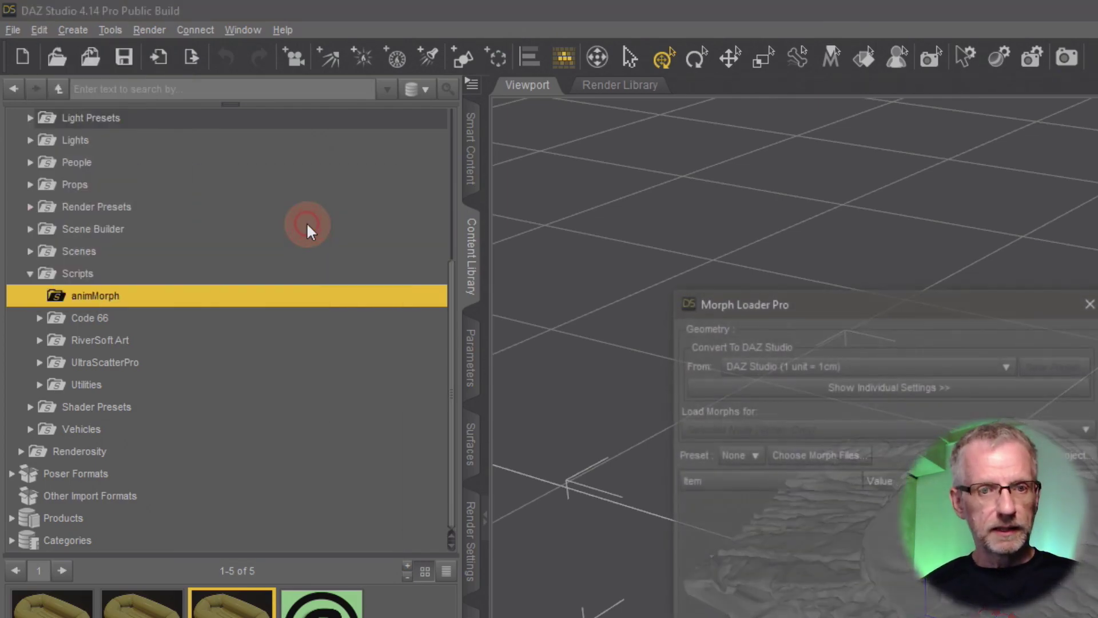
drag(875, 300, 373, 89)
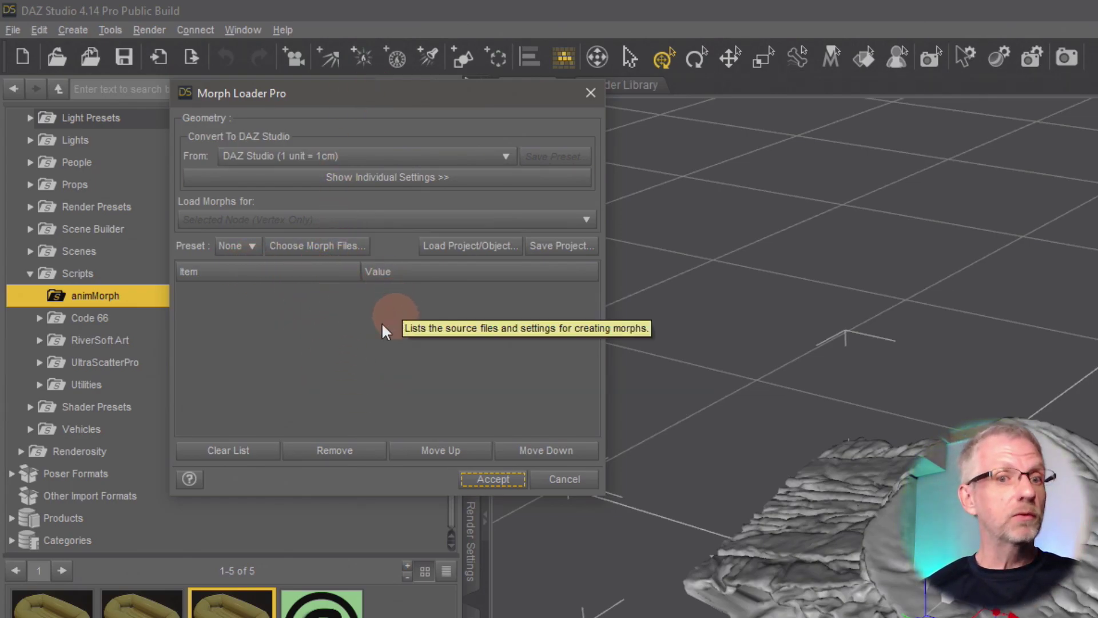
Step: Add Boat Hi-Res_0000001.obj through Boat Hi-Res_0000200.obj to the Morph Loader Pro list
click(339, 249)
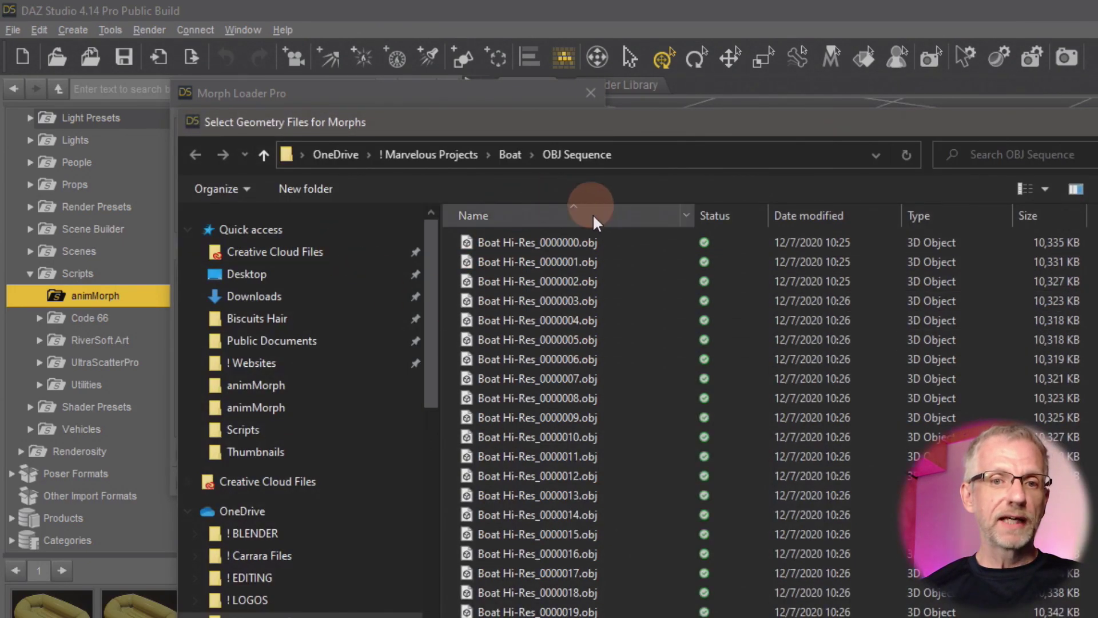
drag(634, 119, 561, 34)
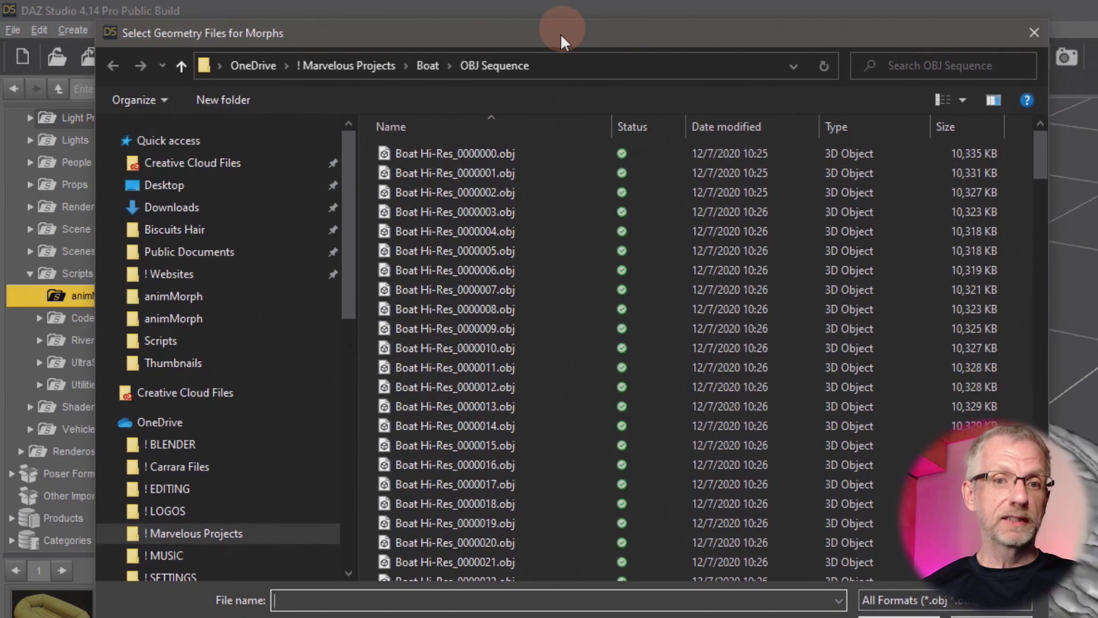
click(510, 173)
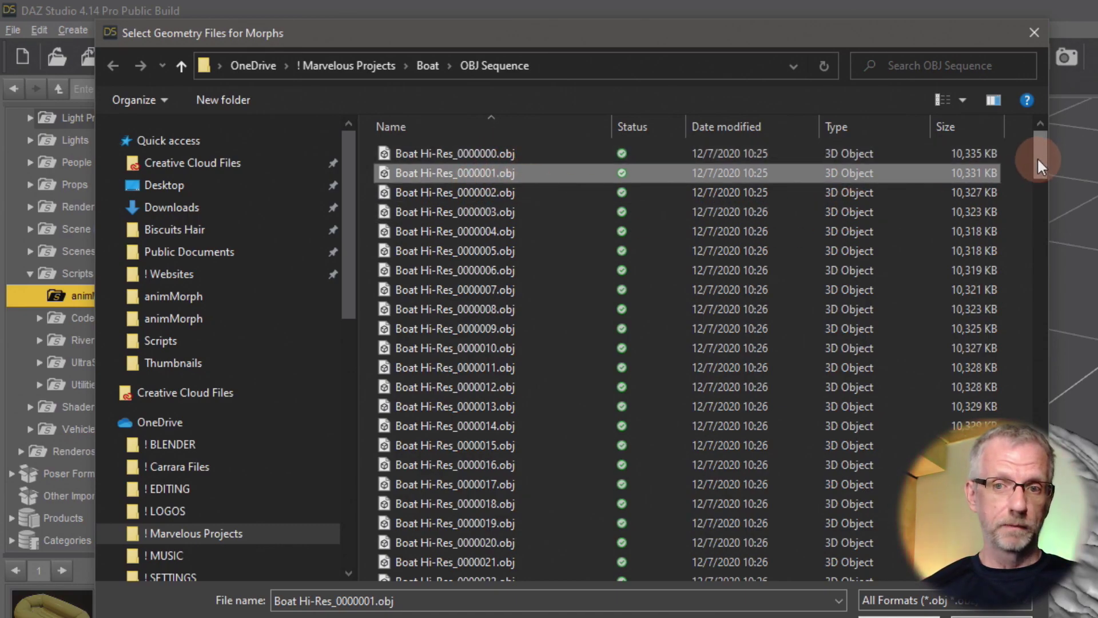
drag(1048, 163, 1065, 580)
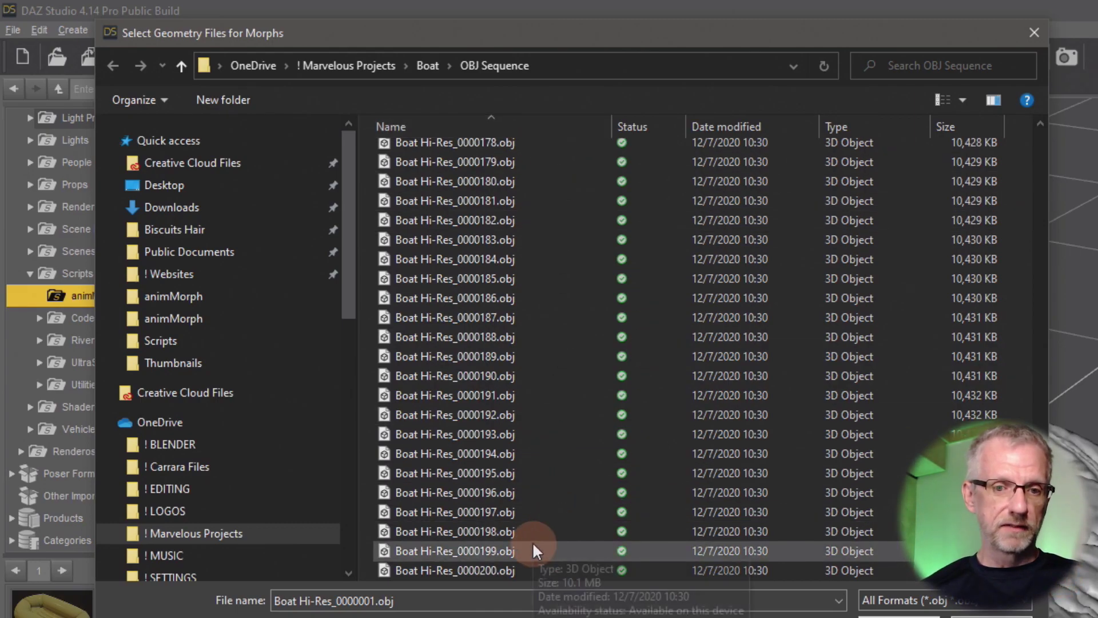
shift+click(509, 566)
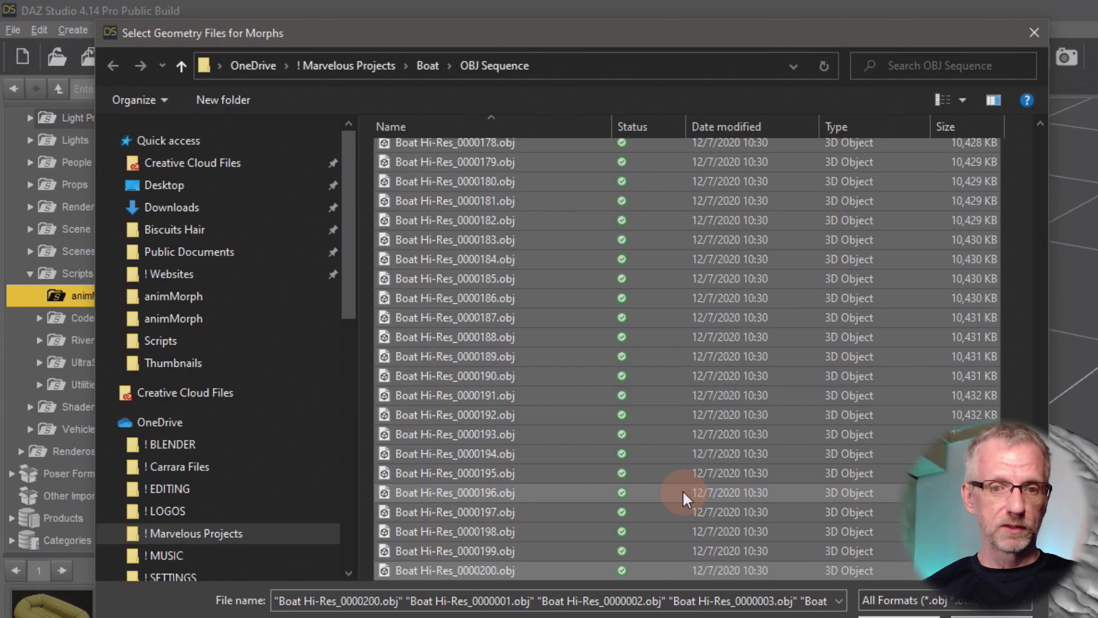
scroll(681, 489, up, 7)
scroll(682, 489, up, 20)
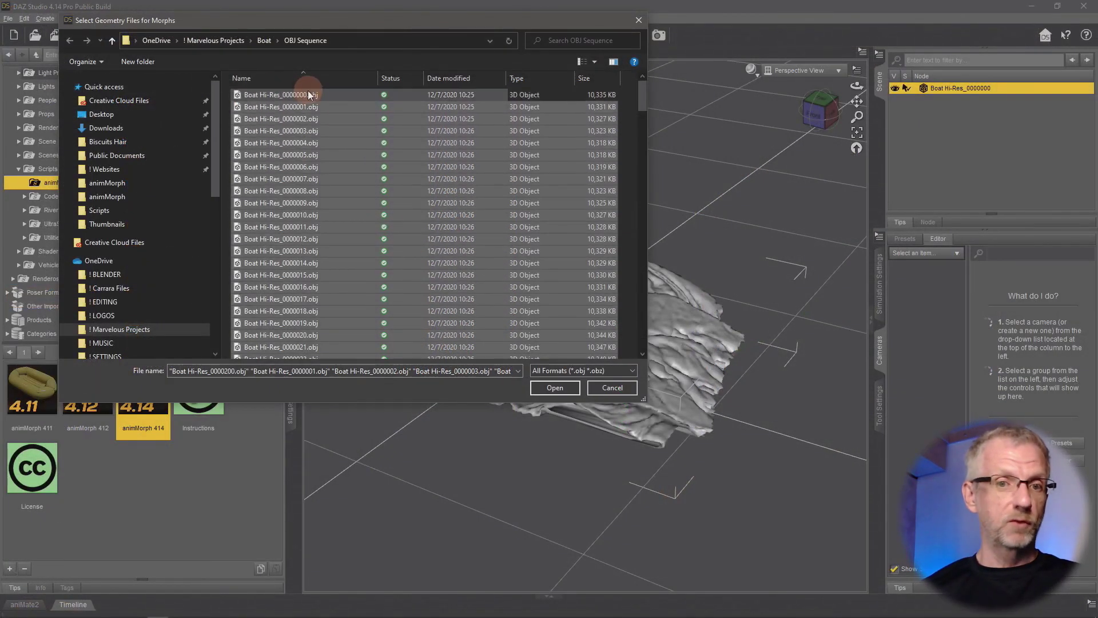
click(554, 387)
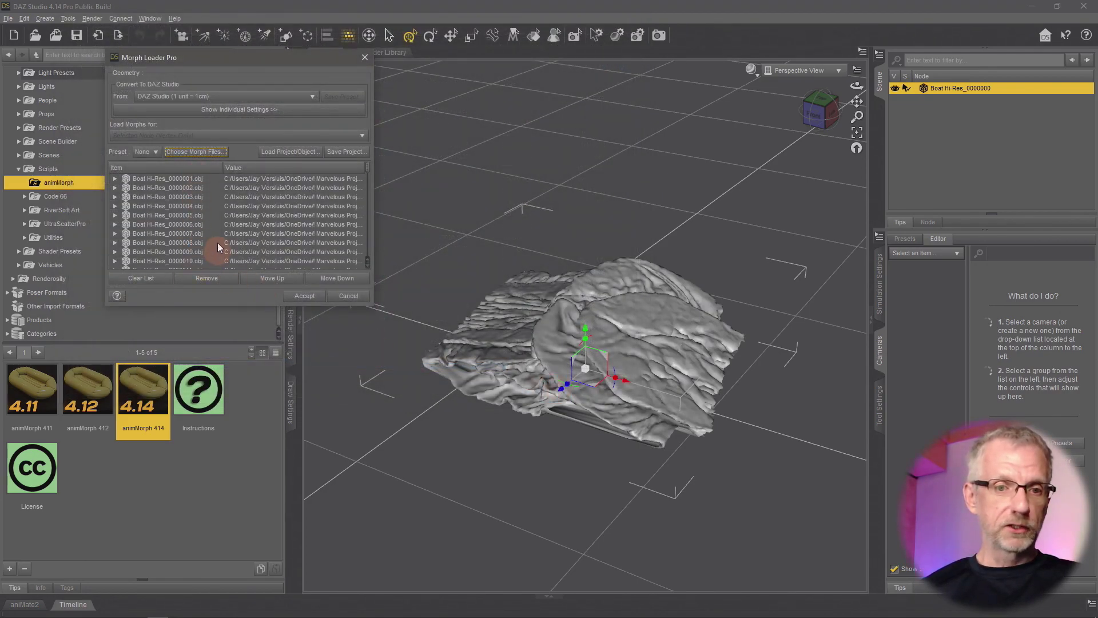
Step: Load the OBJ sequence in Morph Loader Pro as morphs 0000001–0000200, then close the log
click(305, 296)
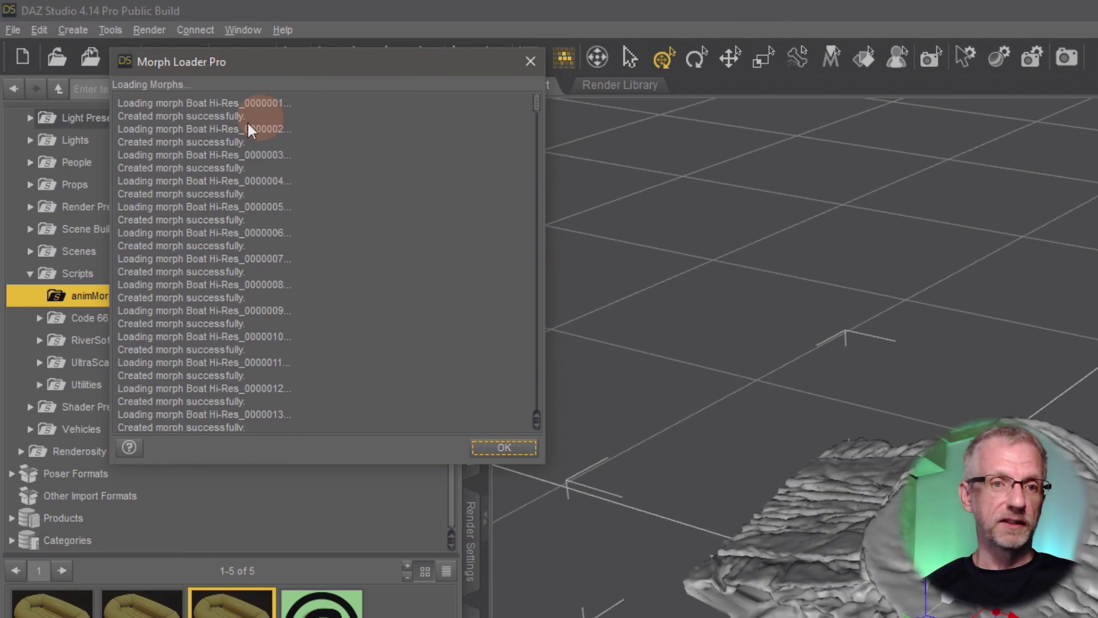
scroll(355, 149, down, 20)
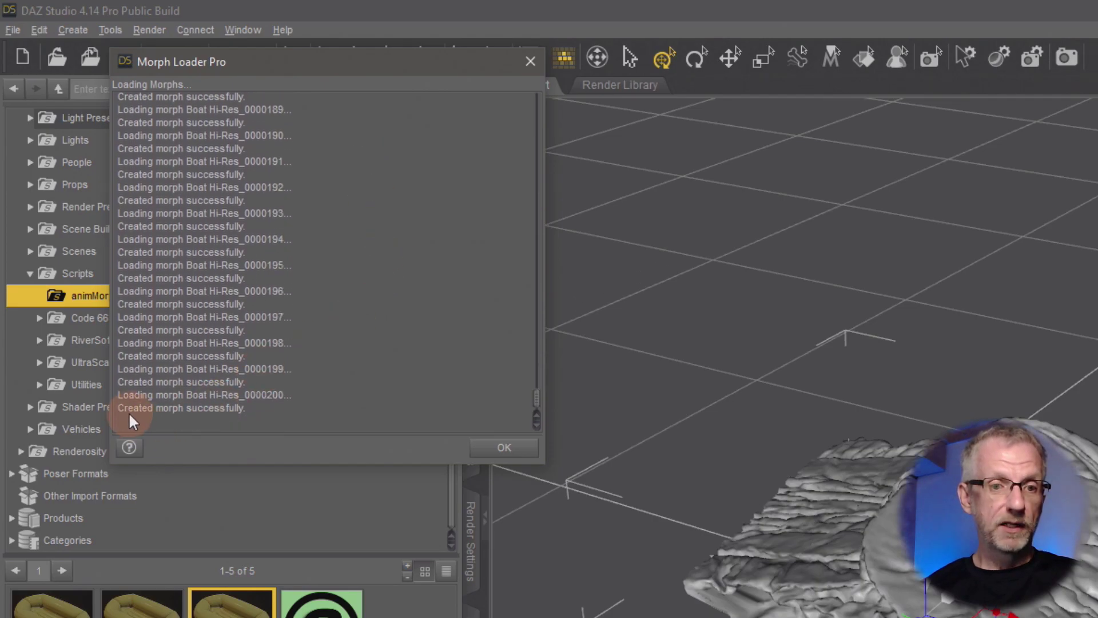
click(505, 449)
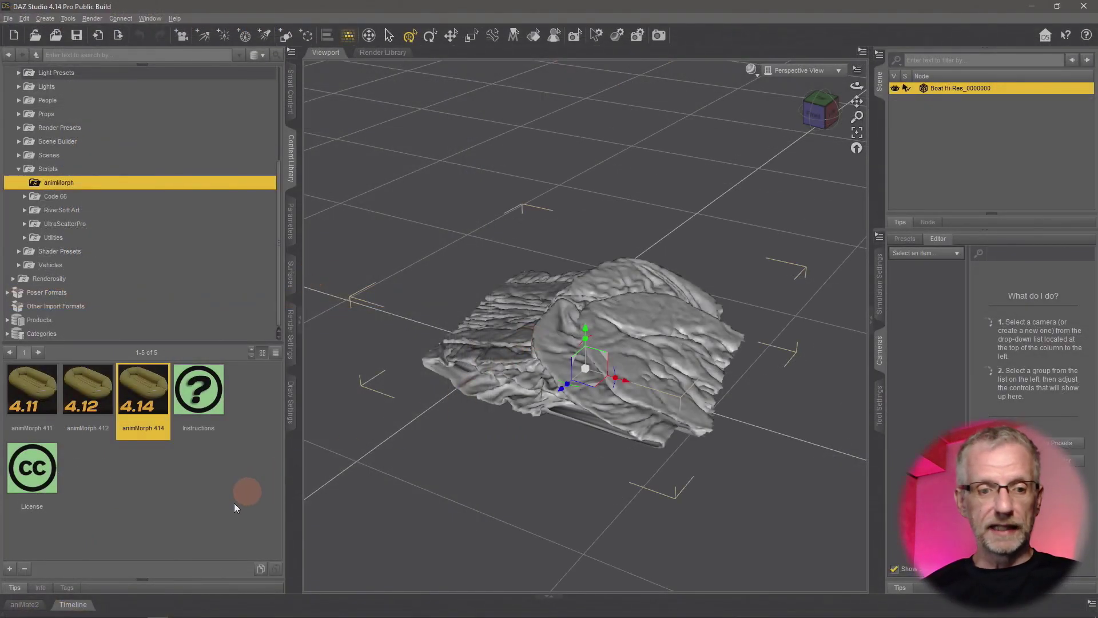
Step: Show the Timeline and list the boat's Boat Hi-Res morph sliders under Parameters > Morphs
click(80, 605)
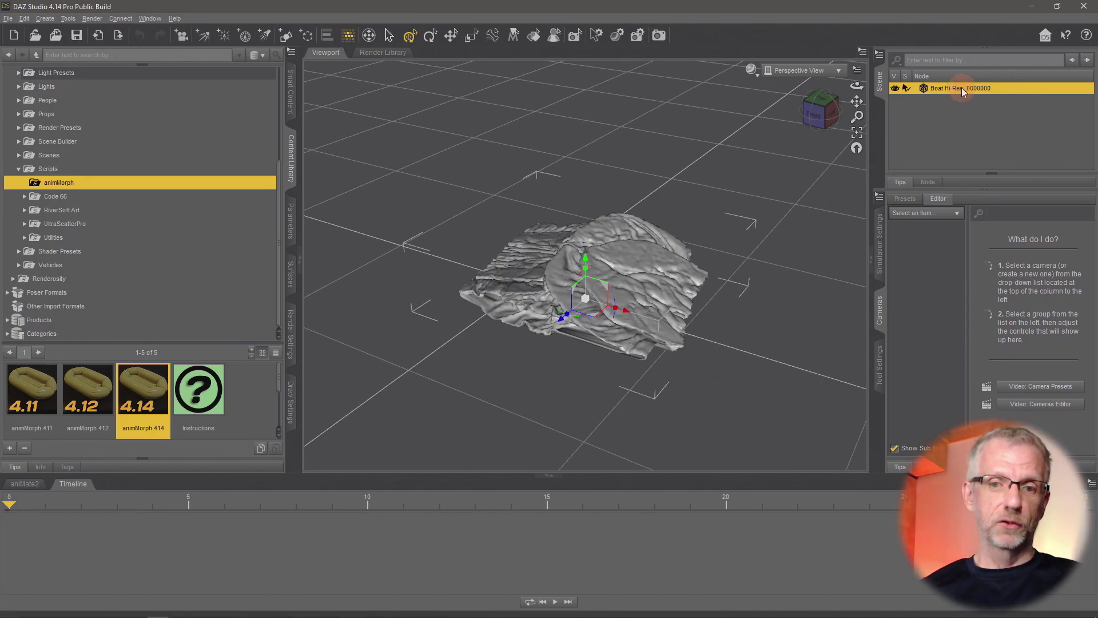
click(289, 219)
click(35, 207)
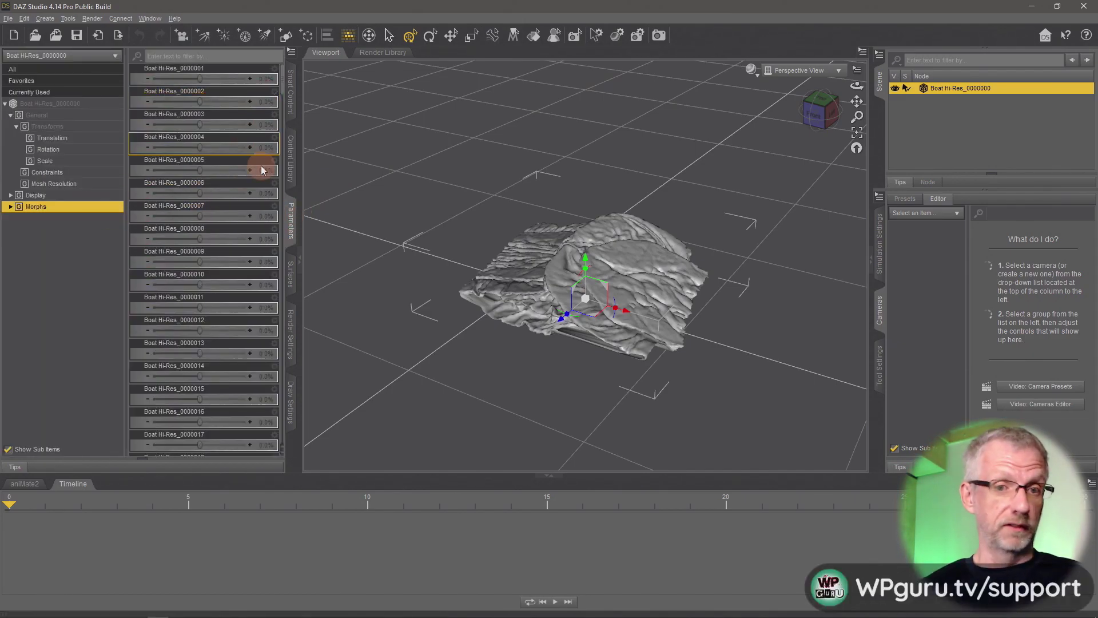
scroll(261, 170, down, 15)
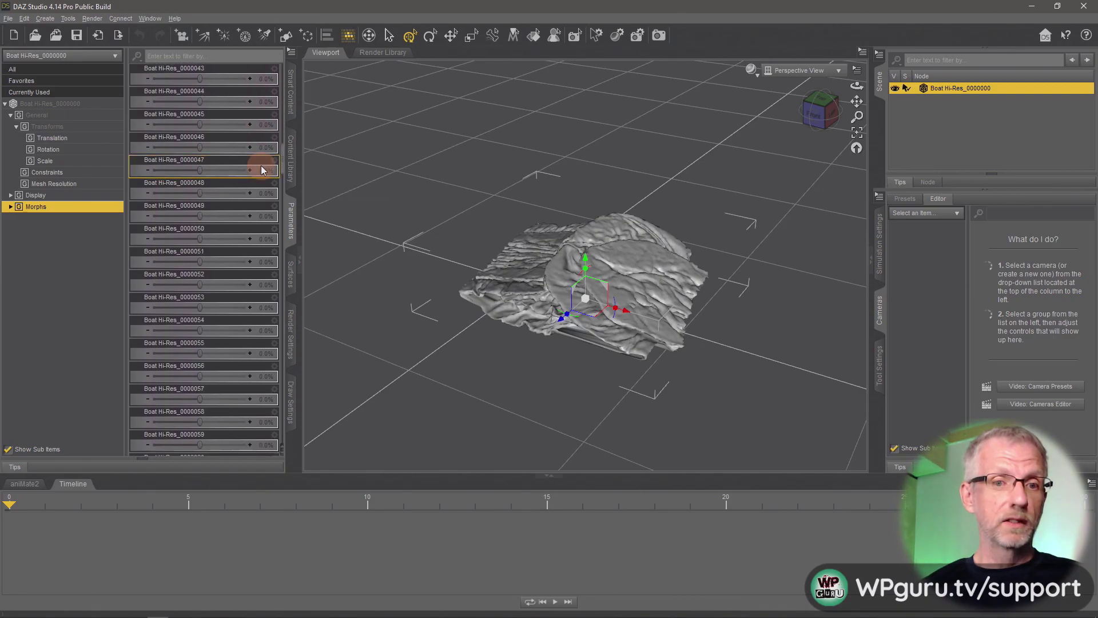
scroll(261, 170, down, 7)
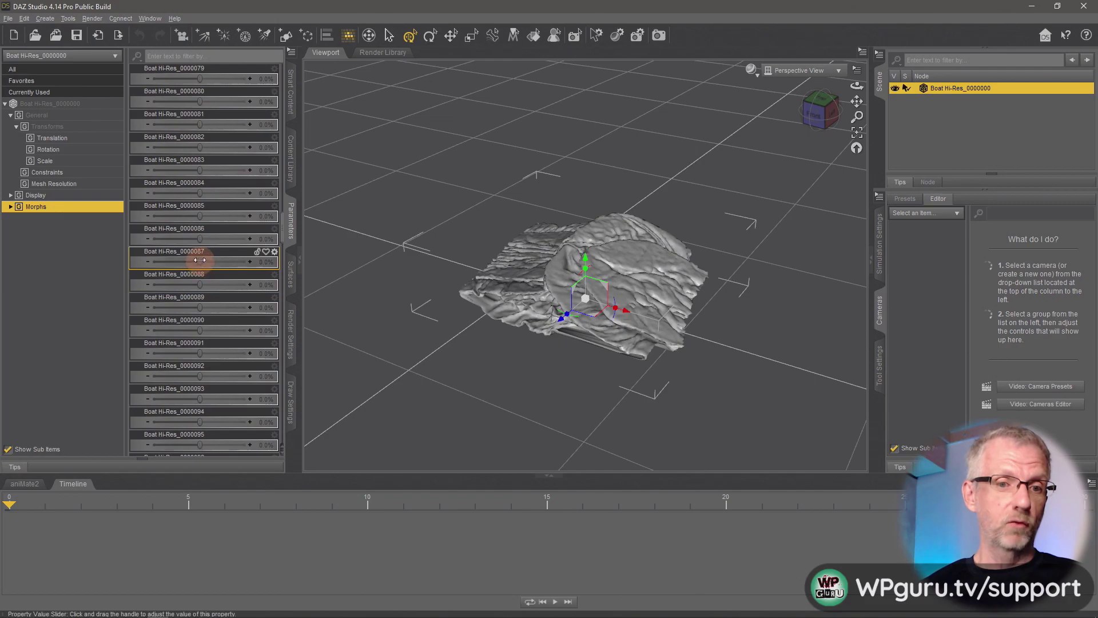
Step: Preview morphs 0000087, 0000157 and 0000200 at 100%, then reset them to 0%
drag(201, 260, 288, 266)
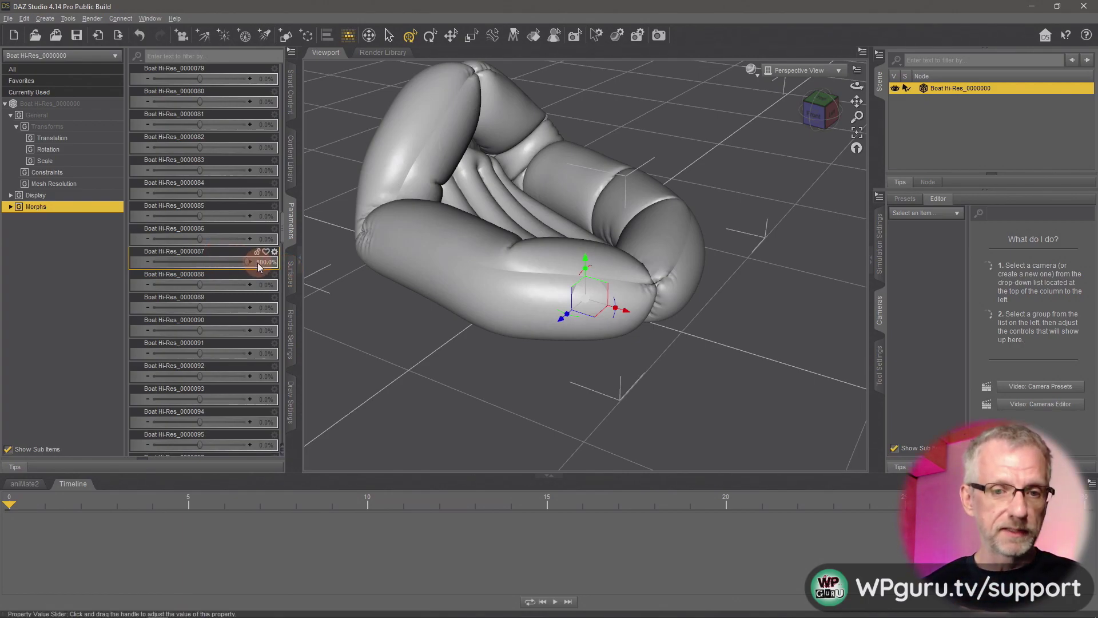
click(238, 268)
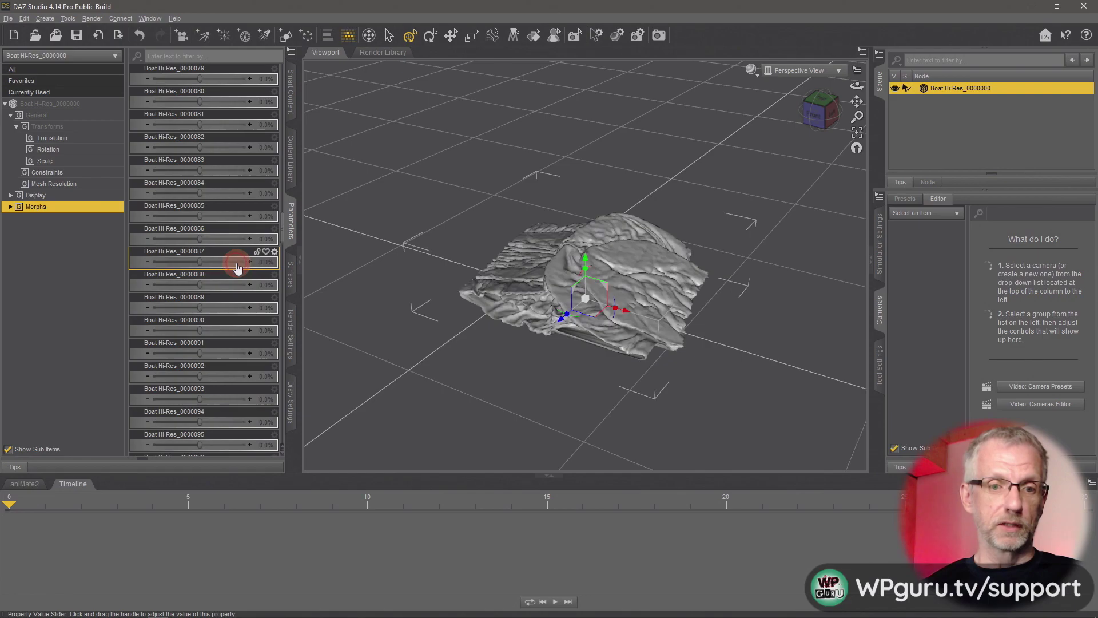
scroll(236, 262, down, 20)
scroll(230, 331, down, 1)
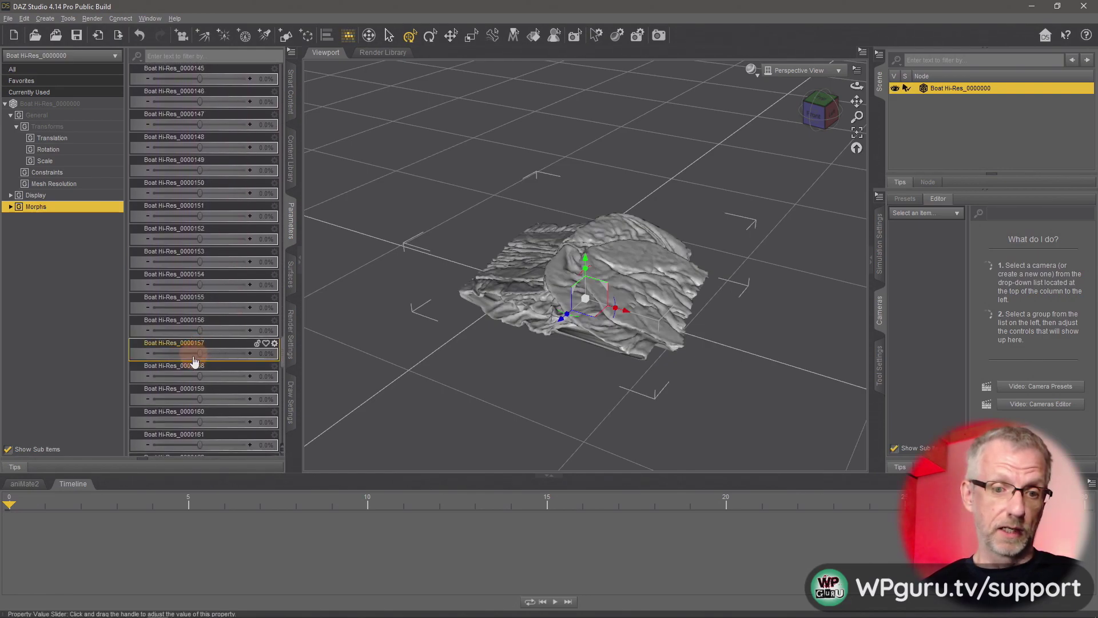
drag(198, 355, 226, 358)
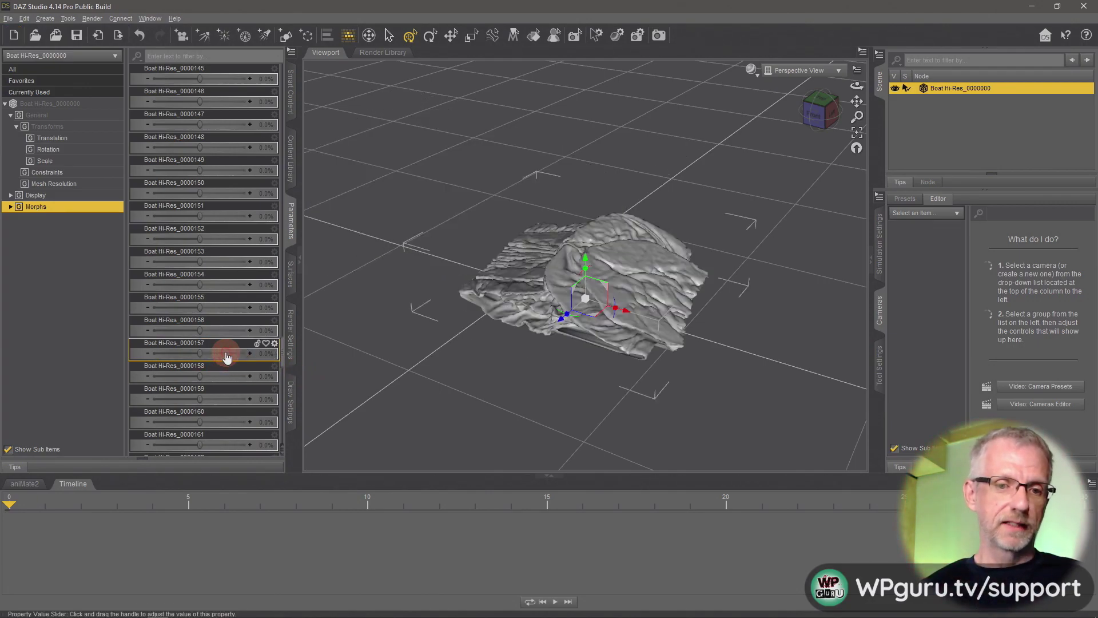
scroll(225, 352, down, 10)
mouse_move(203, 452)
mouse_down()
mouse_move(288, 458)
mouse_move(223, 451)
mouse_up()
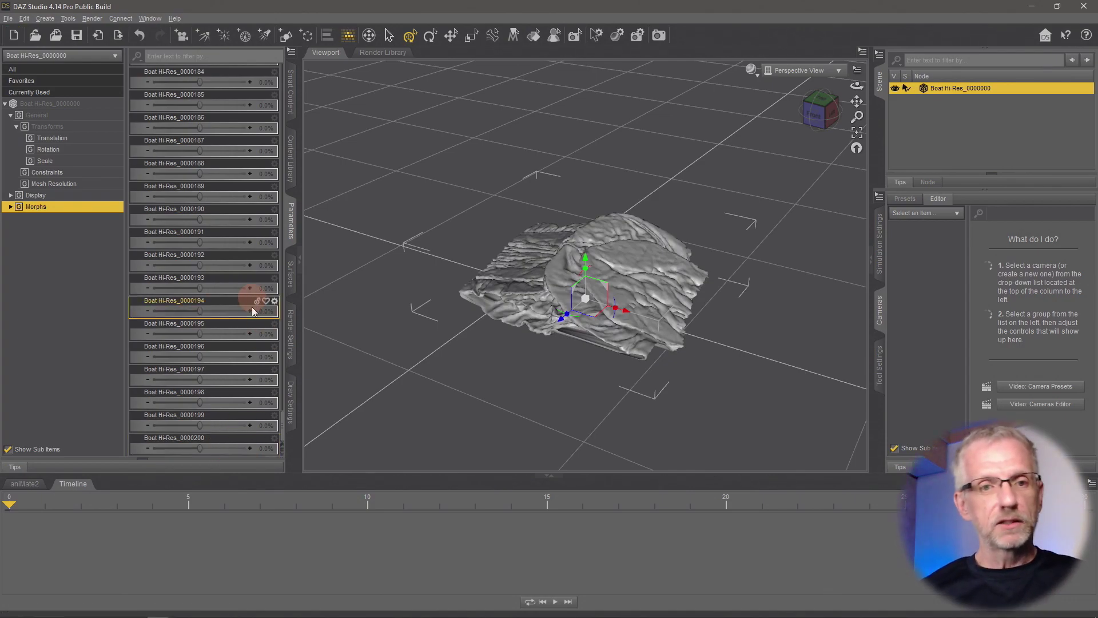
scroll(255, 228, up, 10)
scroll(255, 228, up, 20)
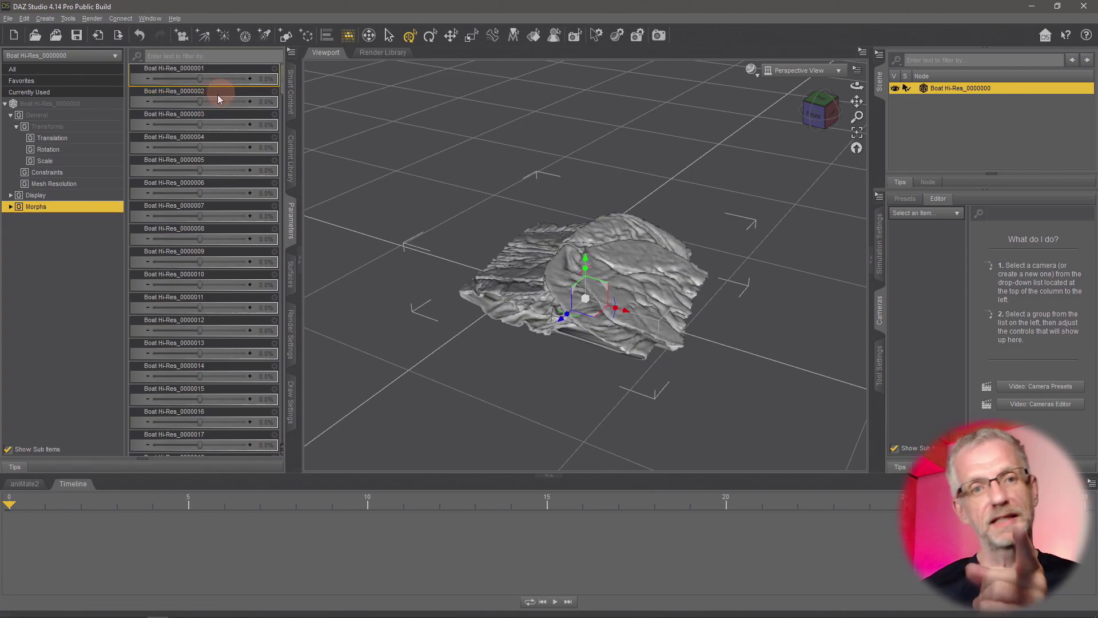
scroll(204, 417, down, 1)
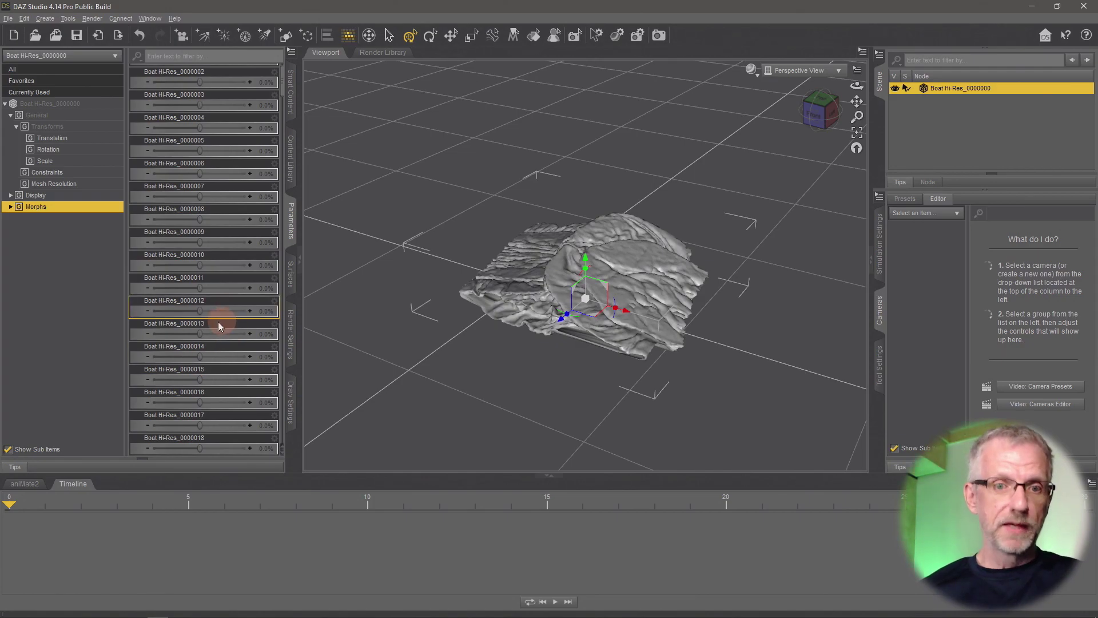
Step: With the boat selected, run the animMorph 414 script and move its confirmation dialog aside
click(290, 172)
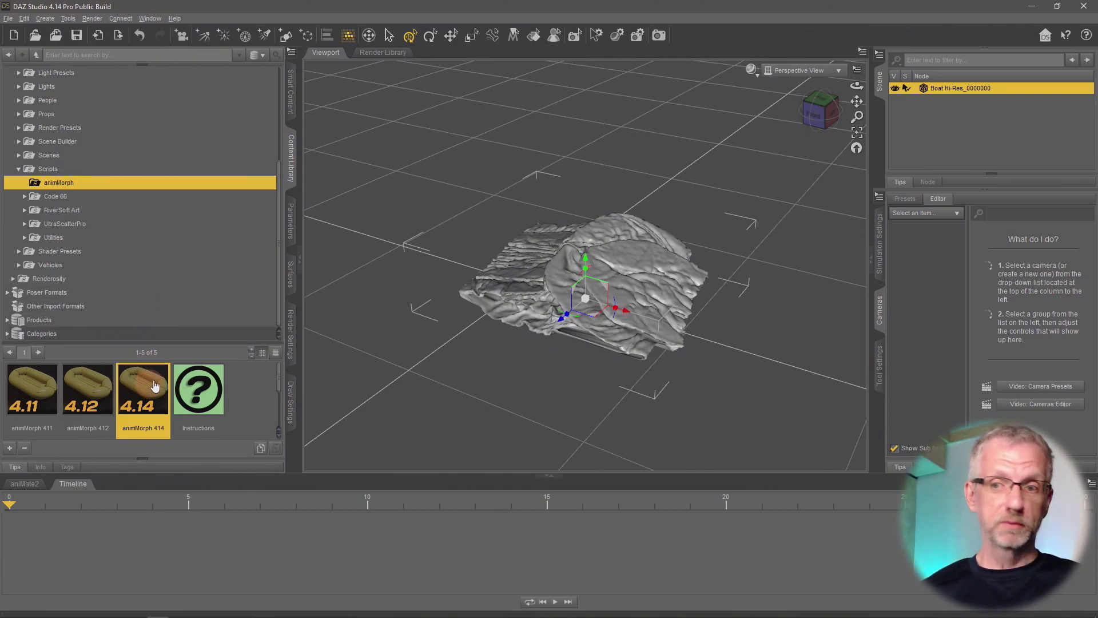
click(937, 94)
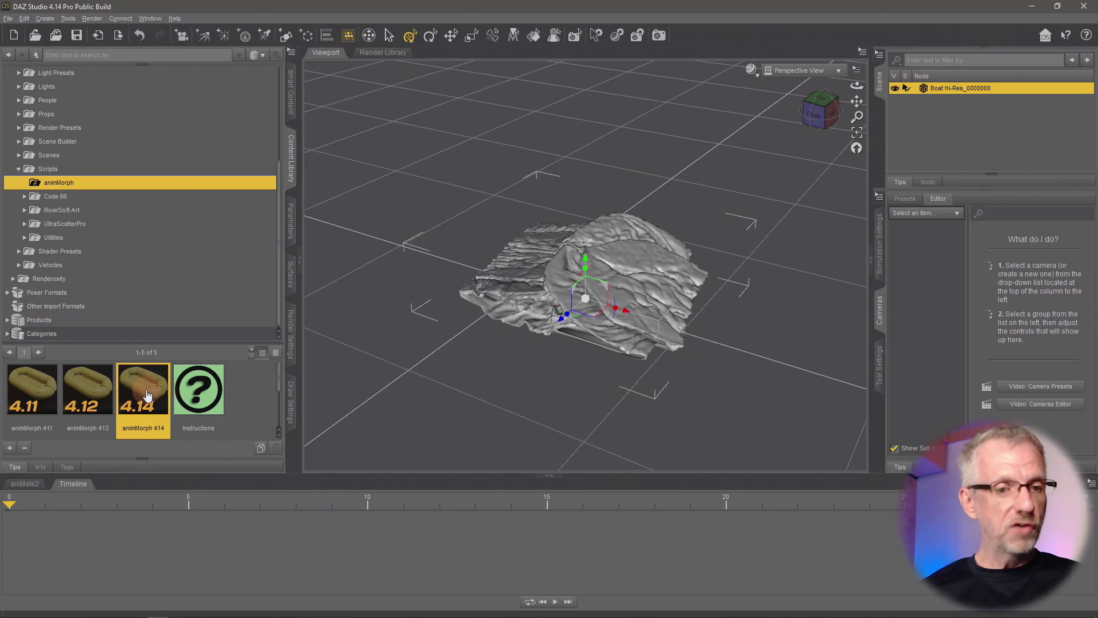
mouse_move(152, 394)
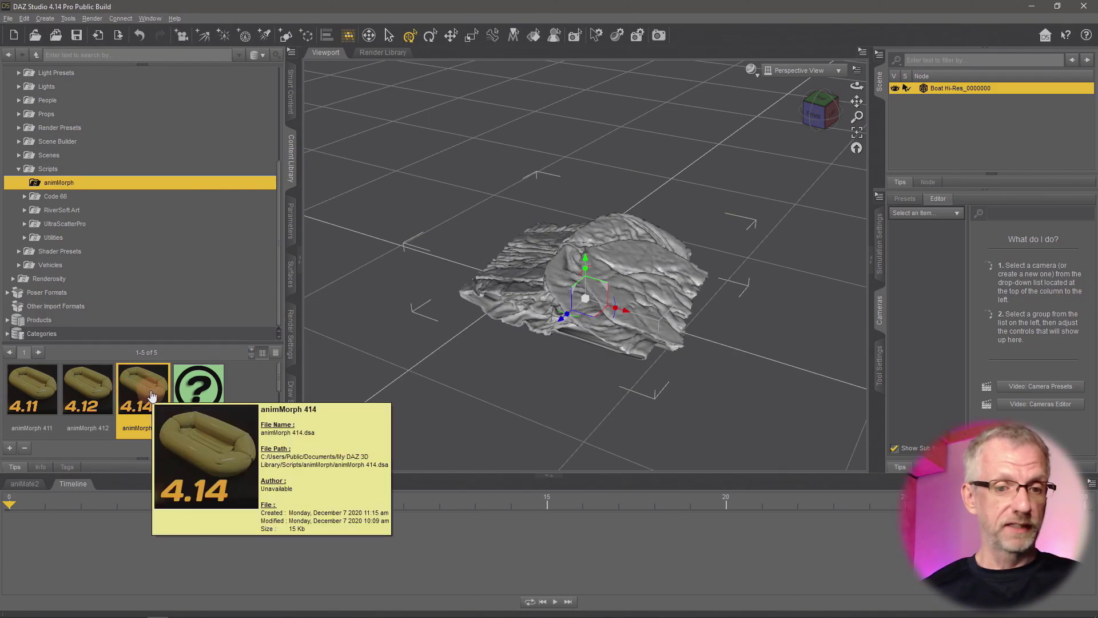
double_click(152, 395)
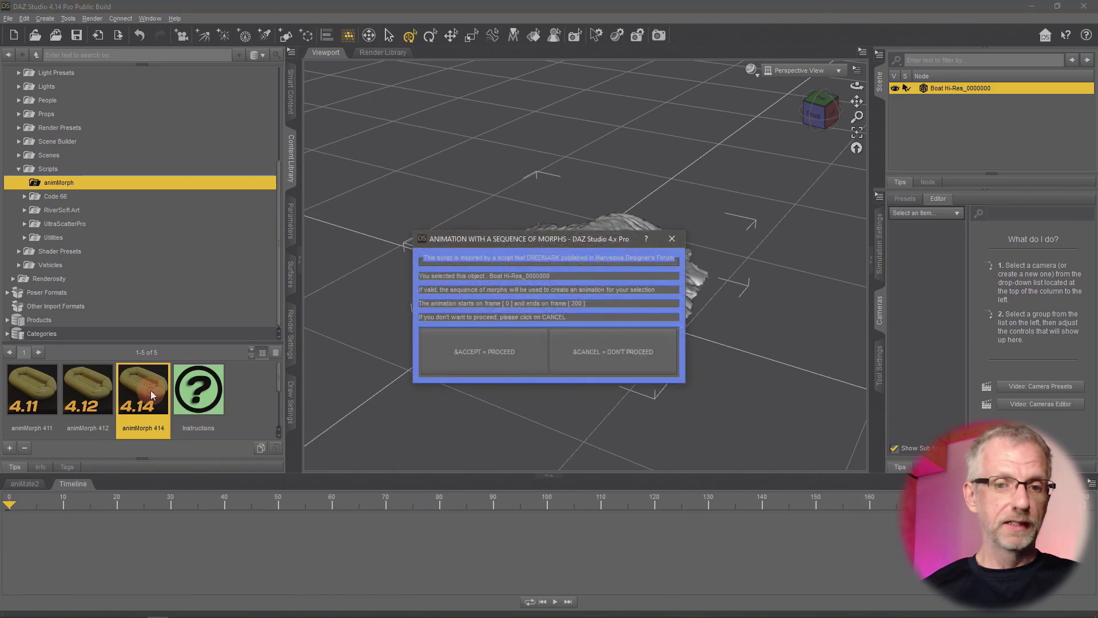
drag(583, 243, 329, 92)
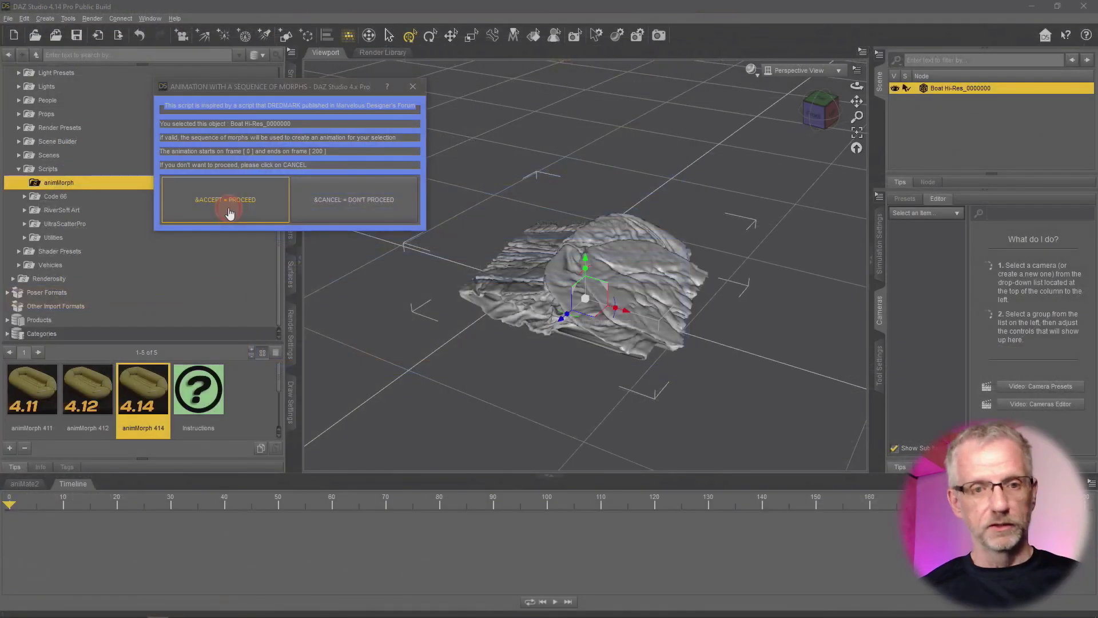
Step: Accept the animMorph keyframing, scrub the timeline to check the inflation, and enable Loop playback
click(370, 342)
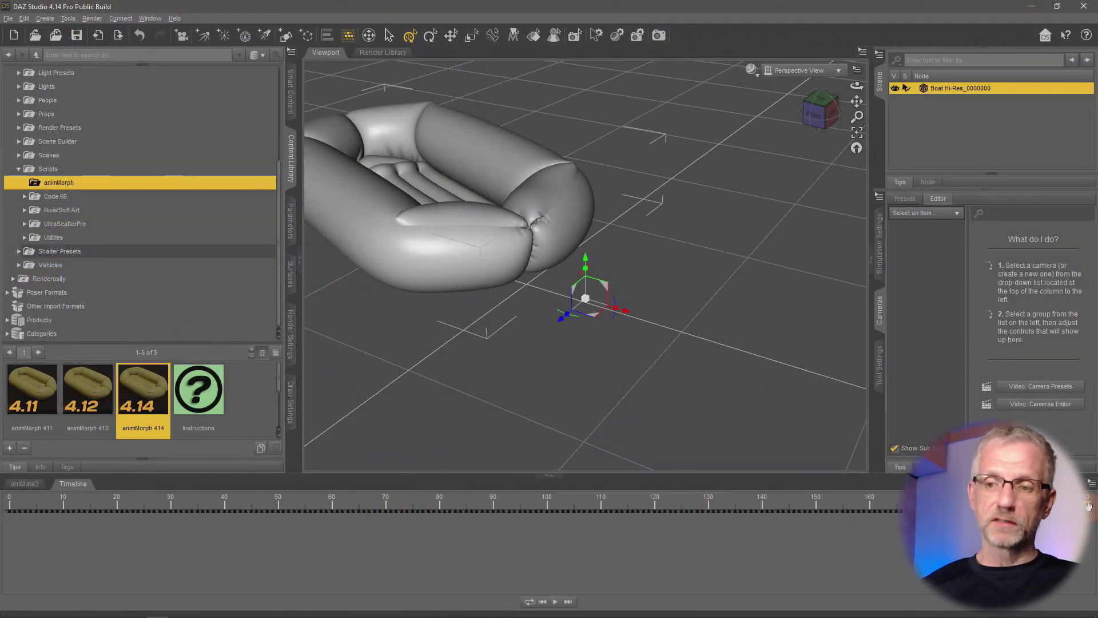
drag(1088, 506, 29, 539)
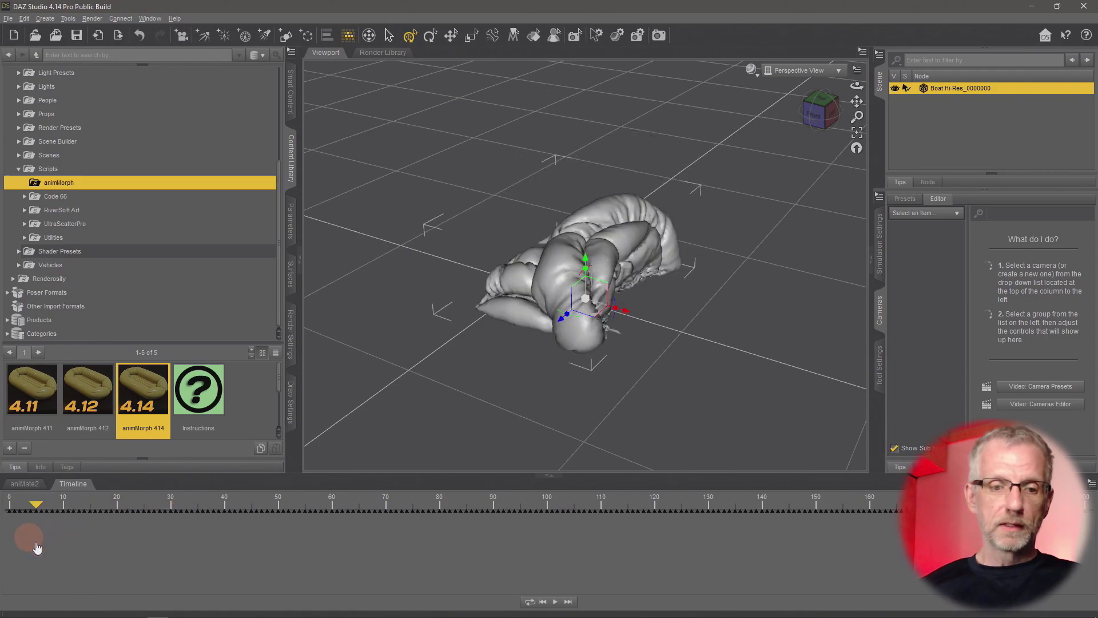
click(529, 601)
click(555, 601)
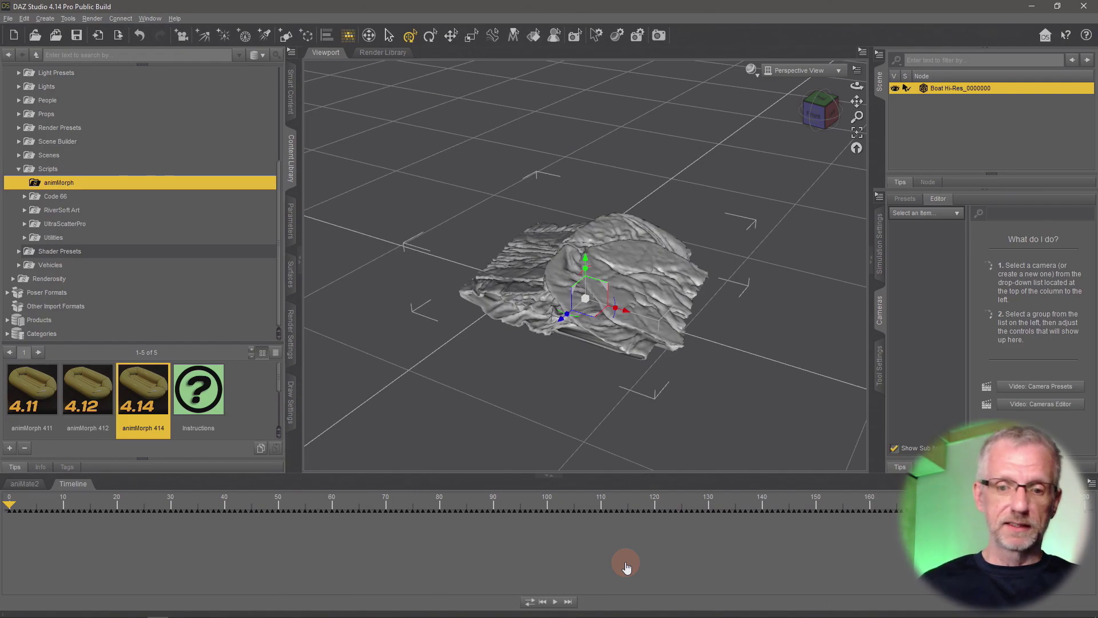
Step: Play back the looping boat inflation animation on the timeline
click(555, 602)
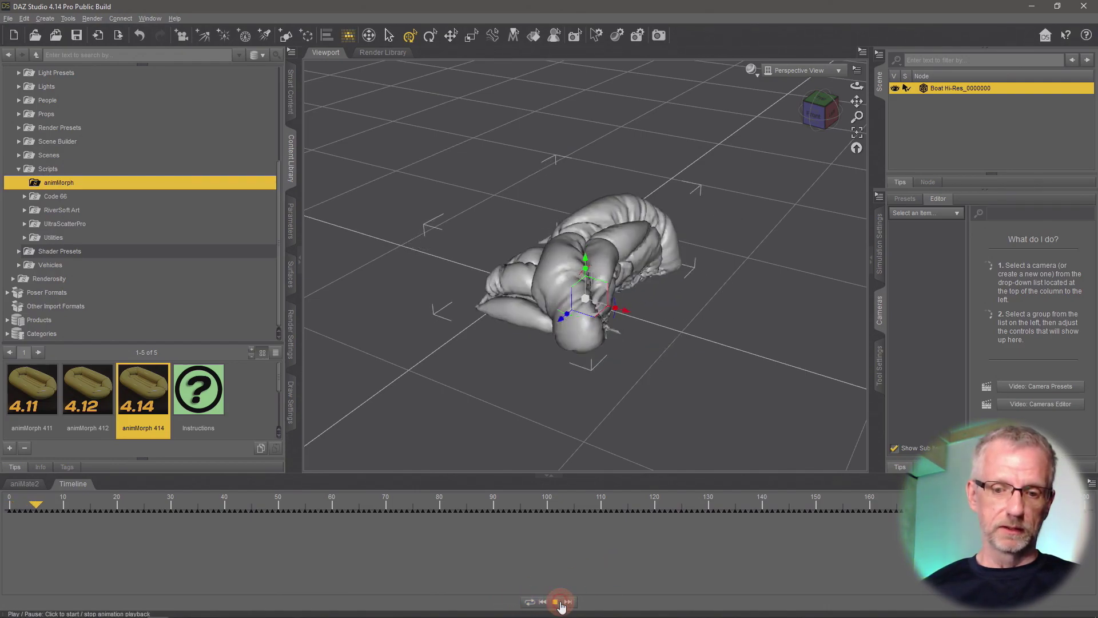